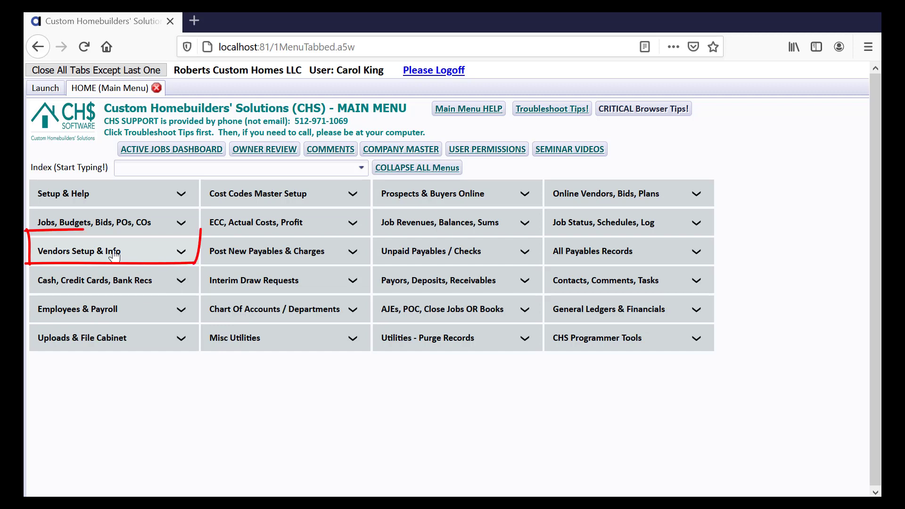
Step: Open the setup record of the AT&T vendor (code ATT) from the vendors list
click(114, 256)
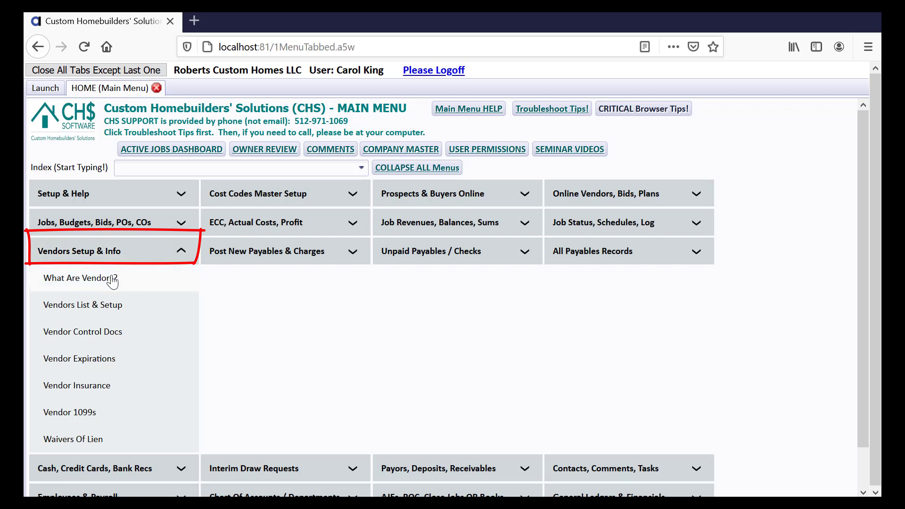
click(114, 305)
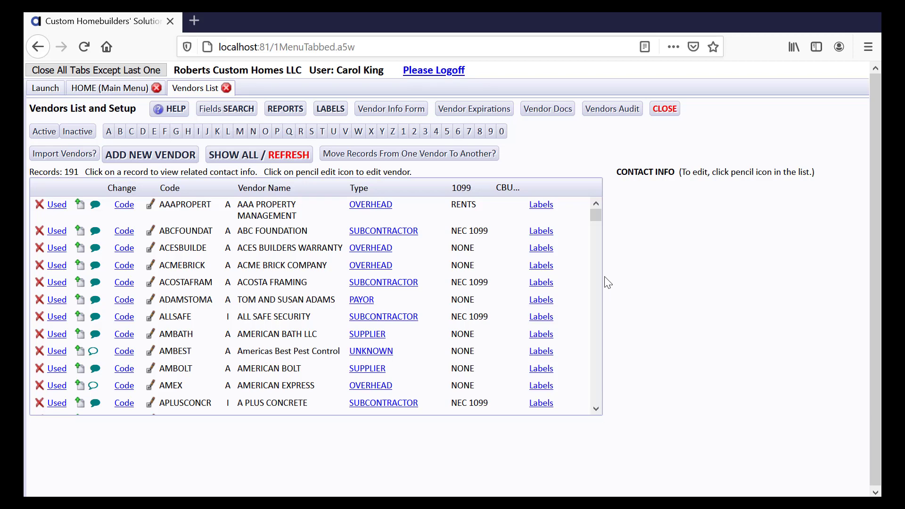
drag(594, 216, 592, 227)
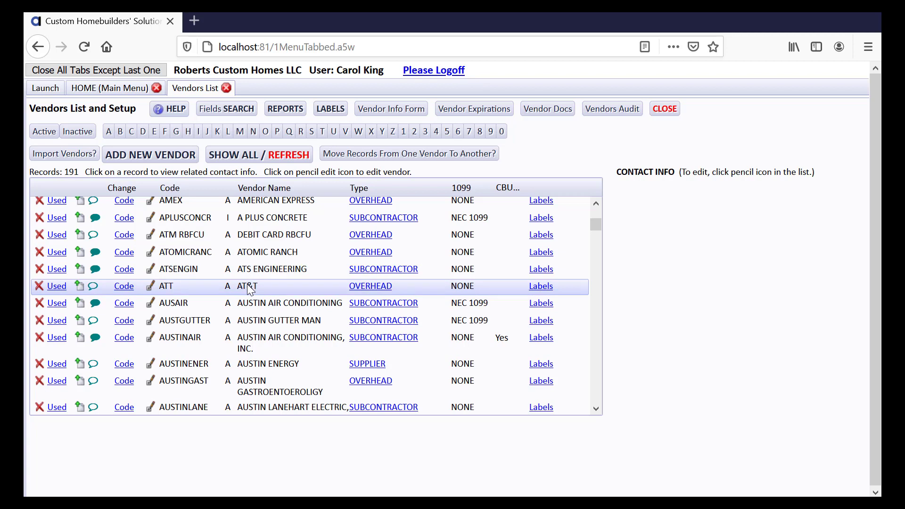
click(150, 286)
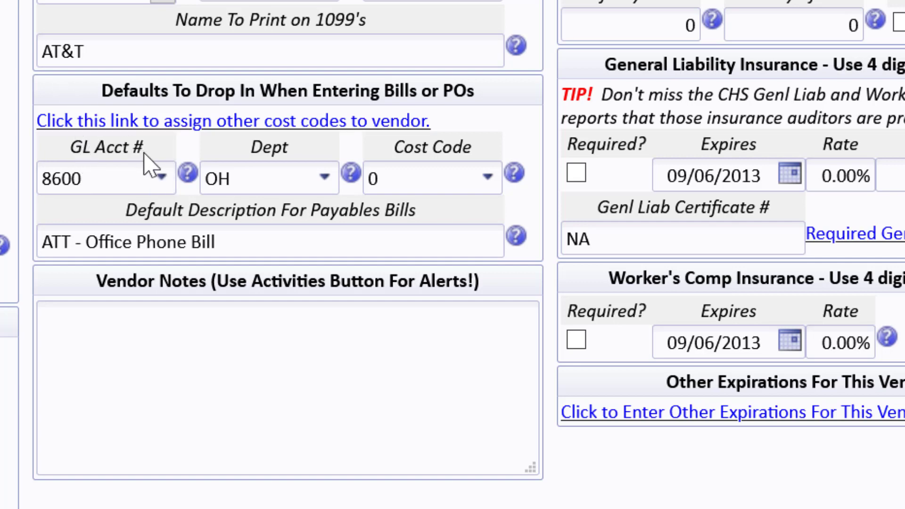
Step: Review the GL account and department choices and the default department help for AT&T, and close the record
click(161, 178)
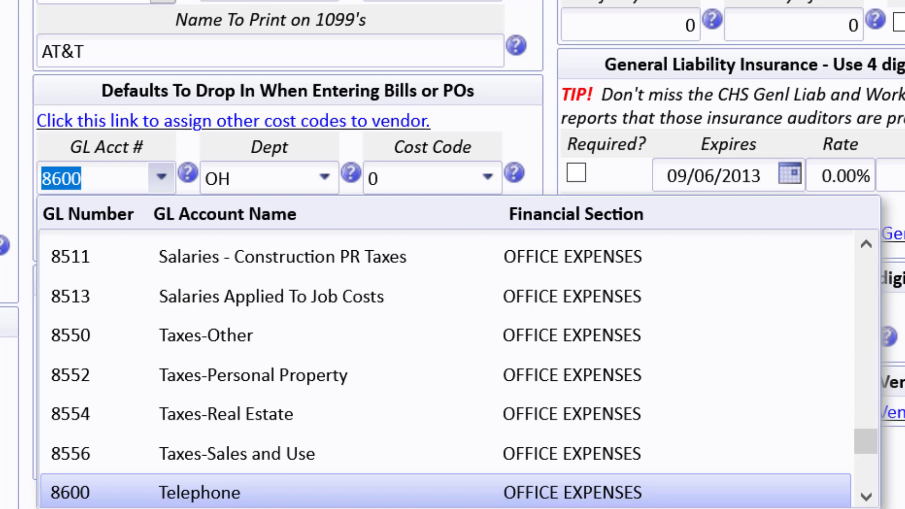
key(Escape)
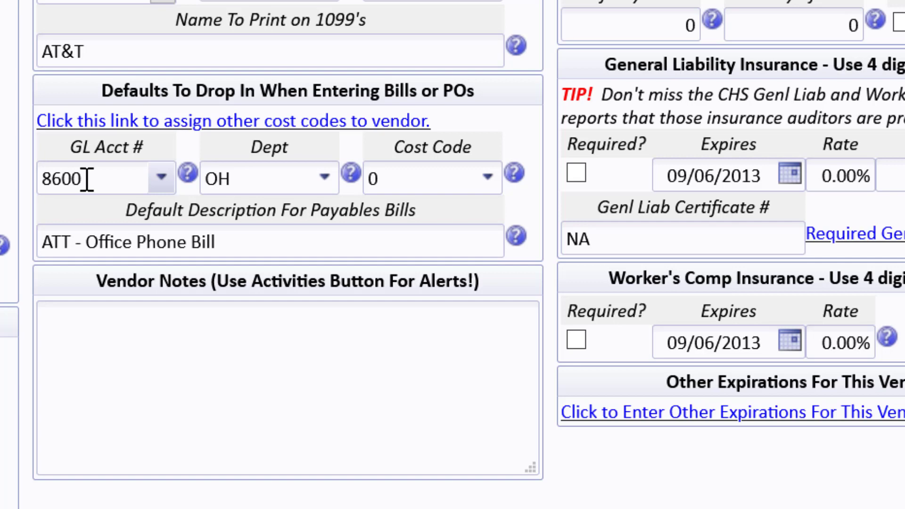
click(246, 179)
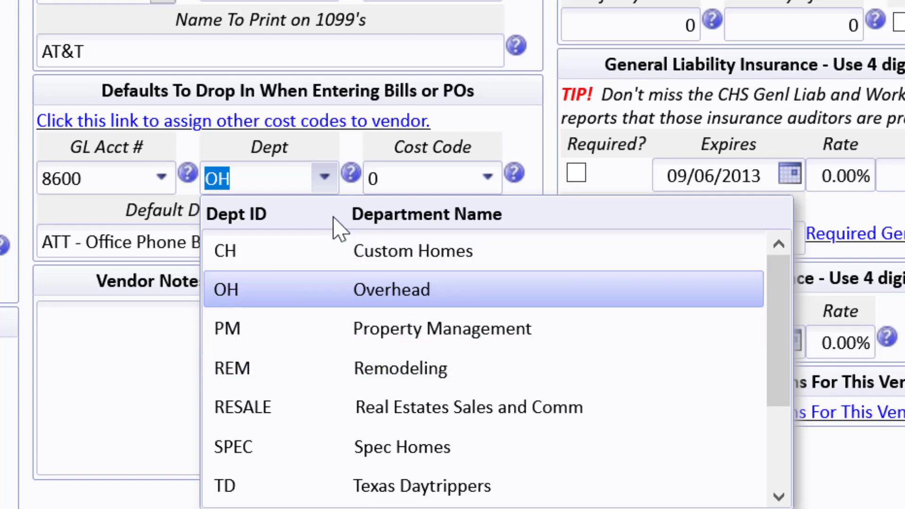
click(406, 187)
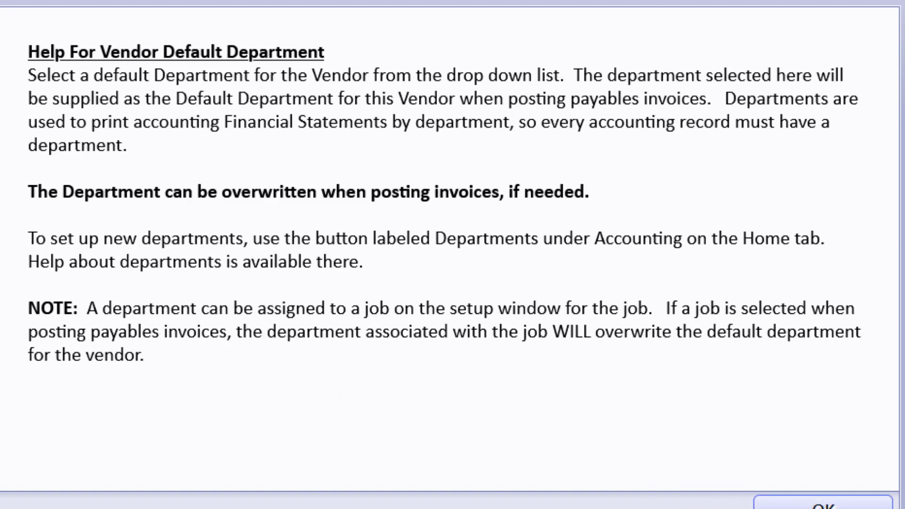
click(822, 503)
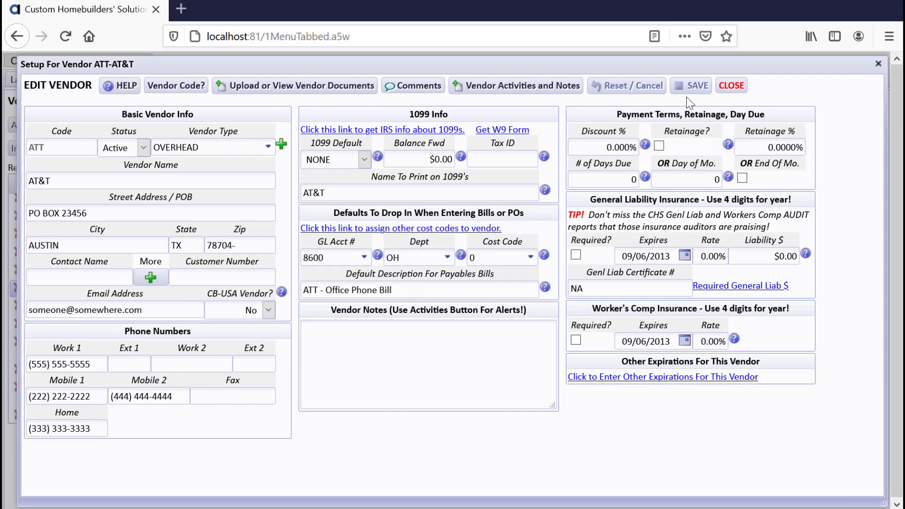
click(732, 87)
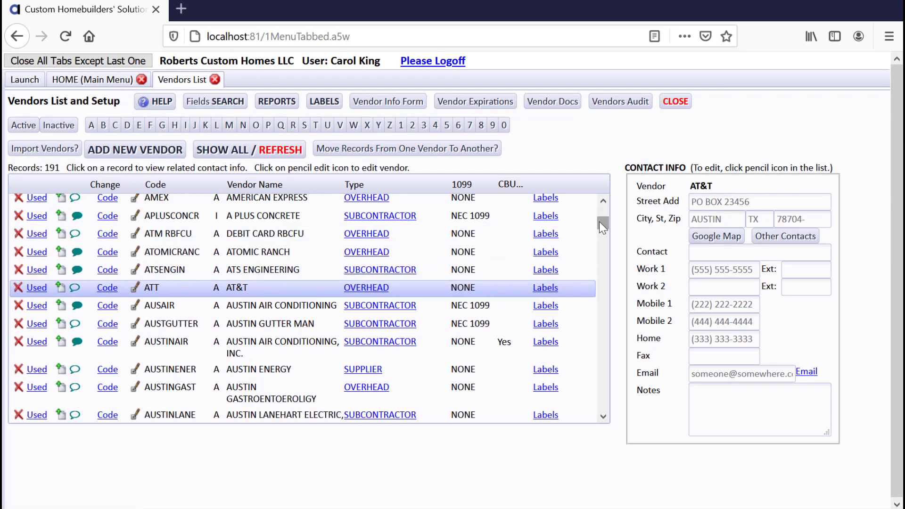
Step: Open the Bank of America vendor record, review its default GL account choices, and close it
drag(599, 221, 597, 229)
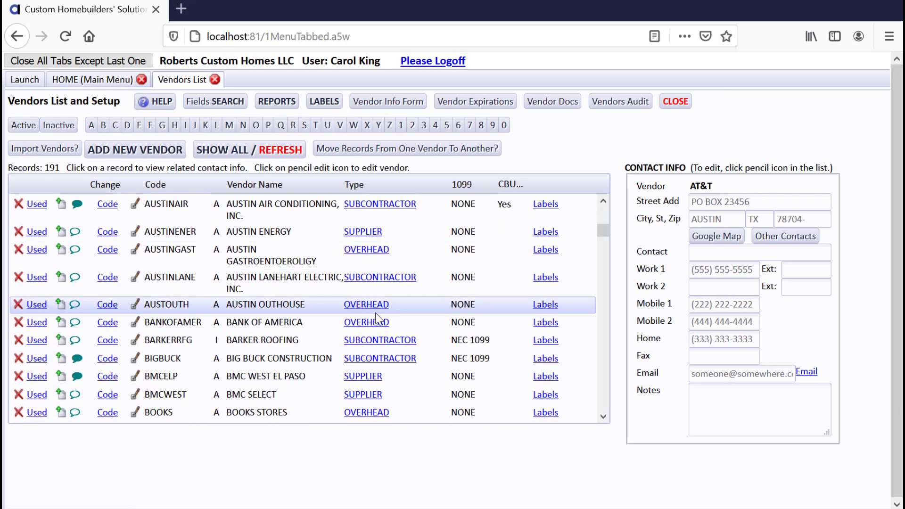
click(136, 324)
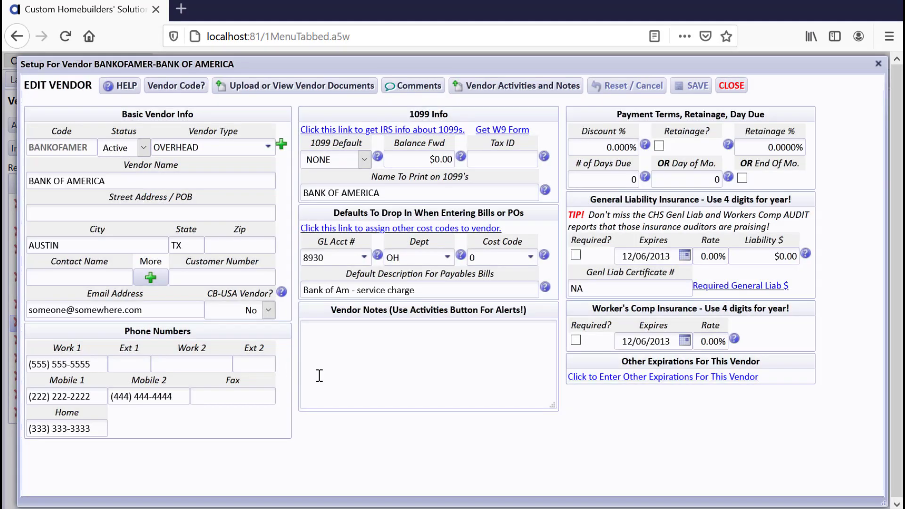
click(366, 258)
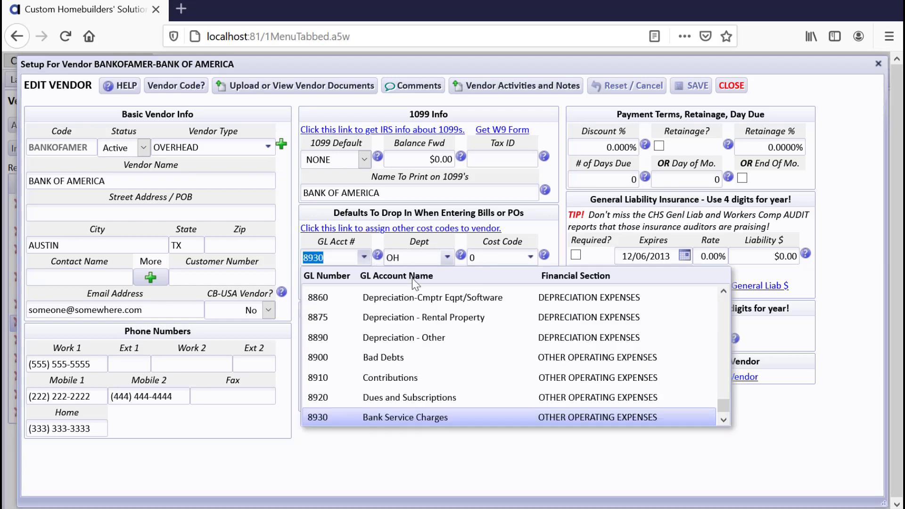
click(428, 451)
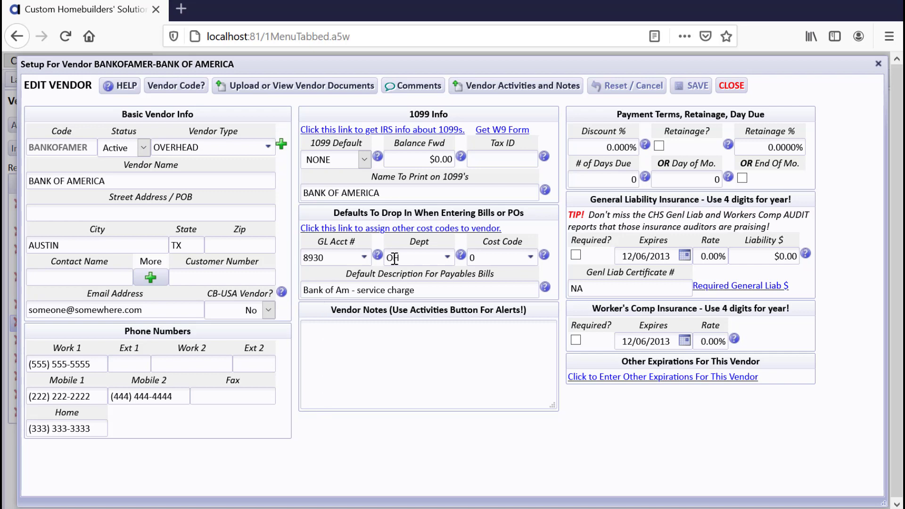
click(734, 93)
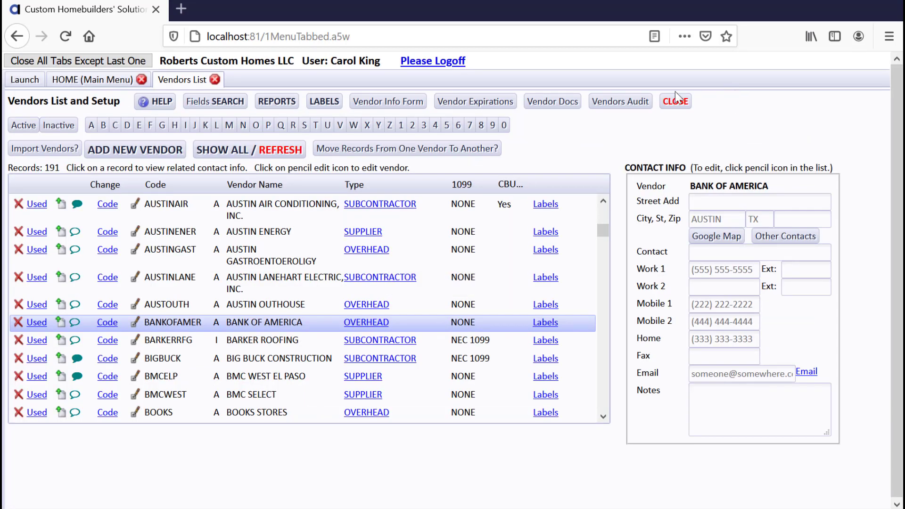
Step: Start posting a new payable from scratch for vendor ATT as a quick bill without job costs
click(91, 83)
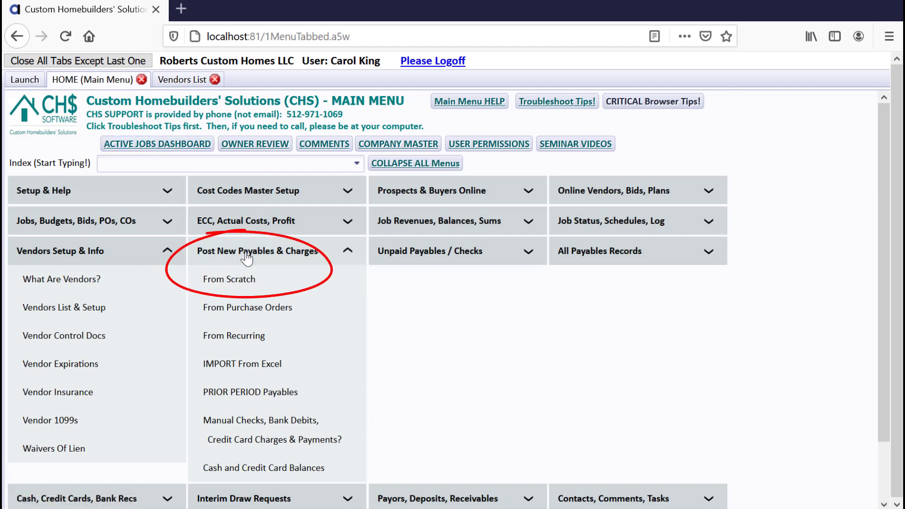
click(247, 282)
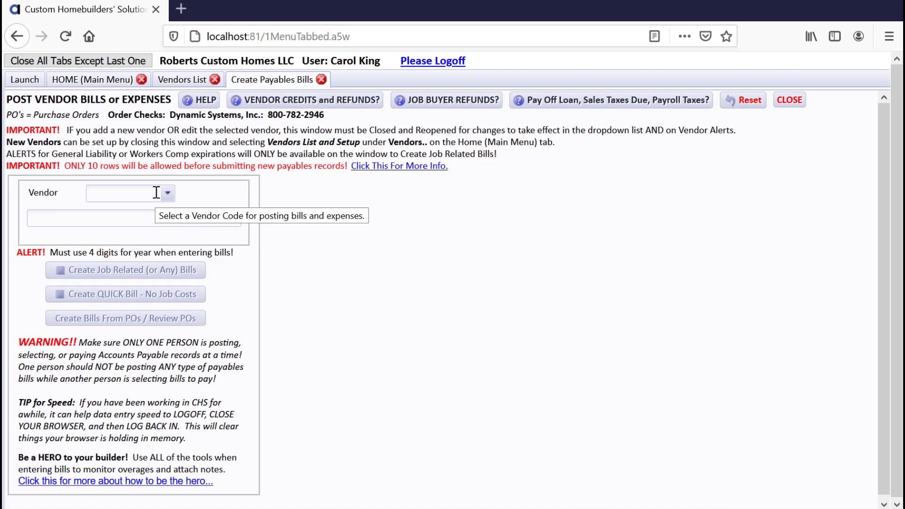
text(att)
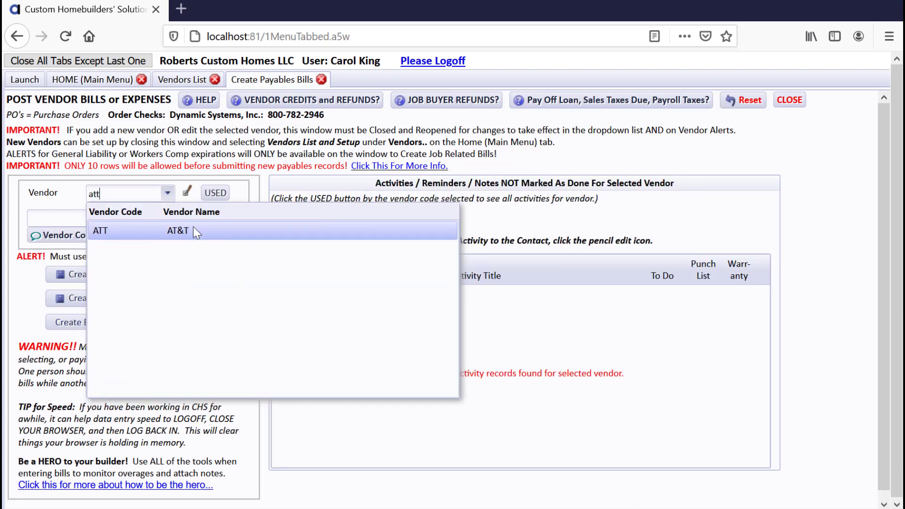
click(199, 230)
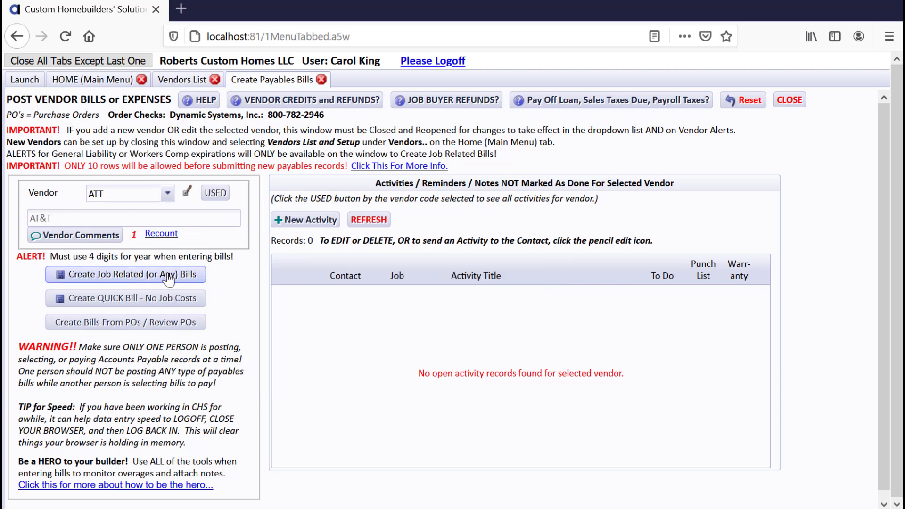
click(111, 299)
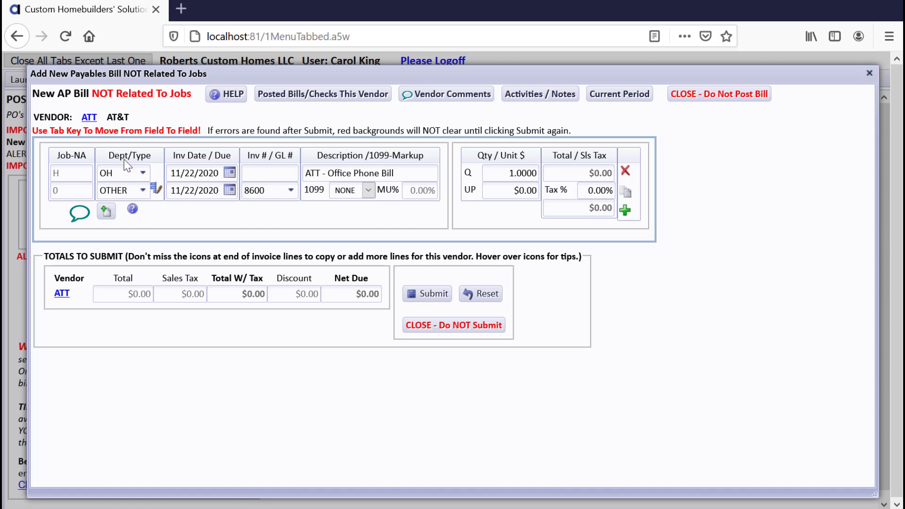
Step: Check the AT&T bill's GL account choices and default description, and set its invoice date to 11/10/2020
click(291, 191)
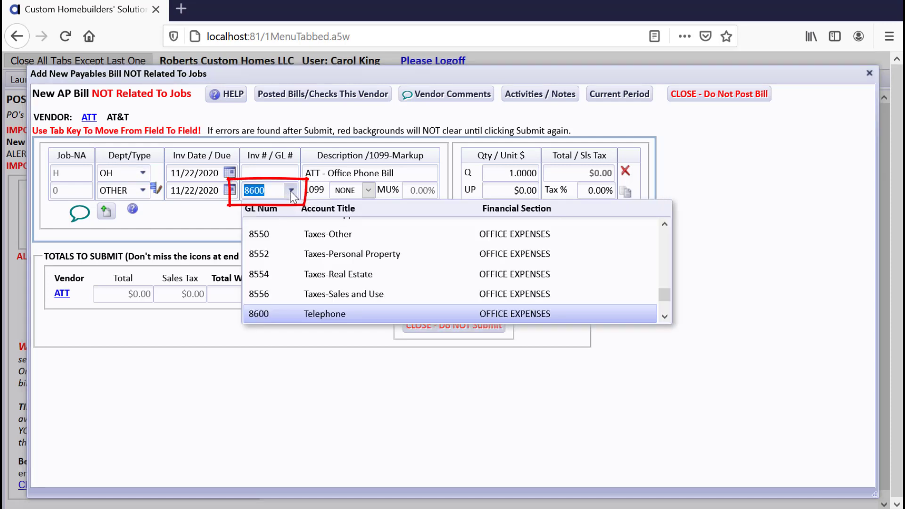
click(405, 176)
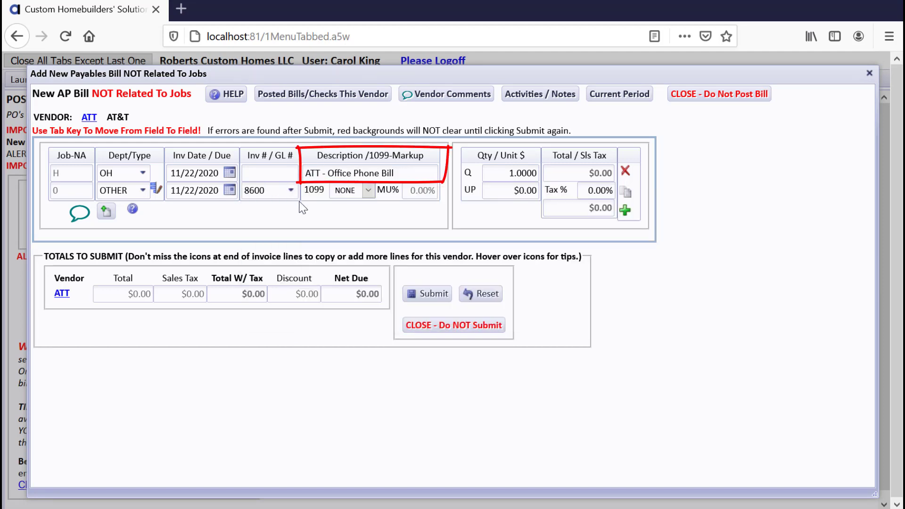
click(265, 174)
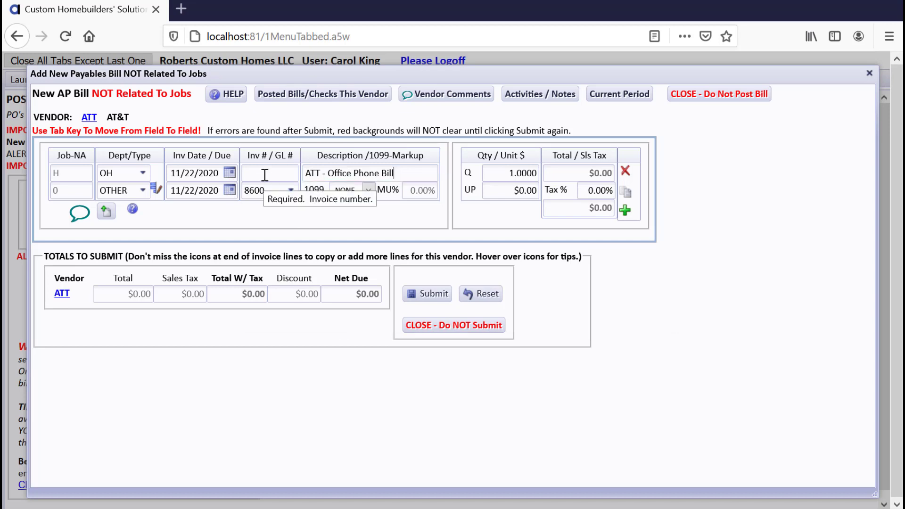
click(228, 175)
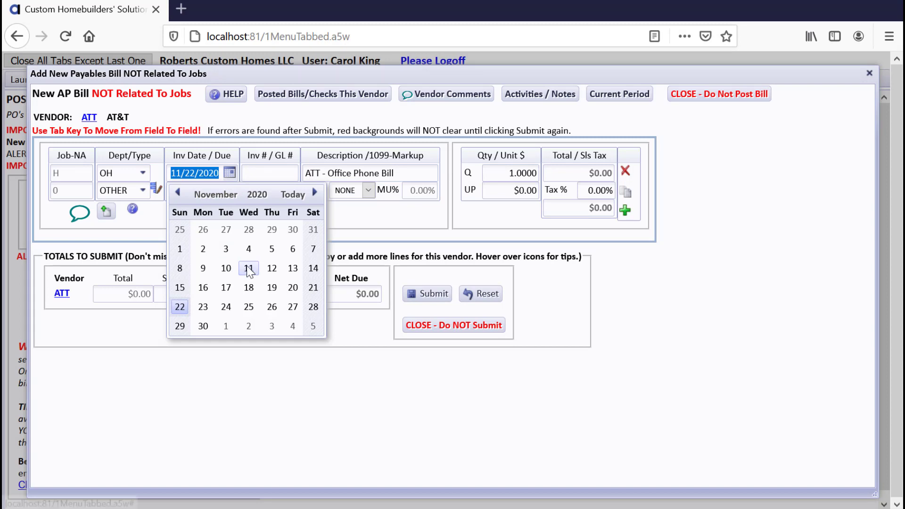
click(226, 269)
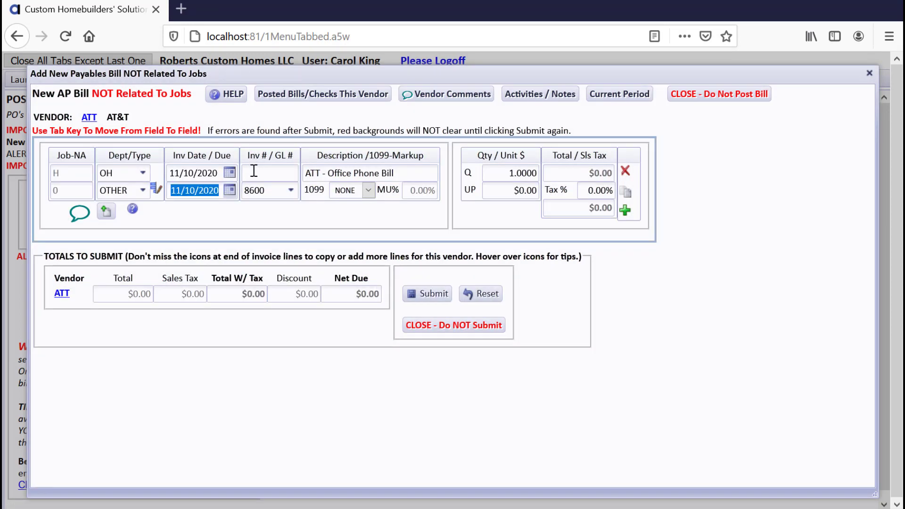
Step: Enter invoice number 111020 and a unit price of $76.80 on the AT&T bill, and close it without submitting
click(253, 171)
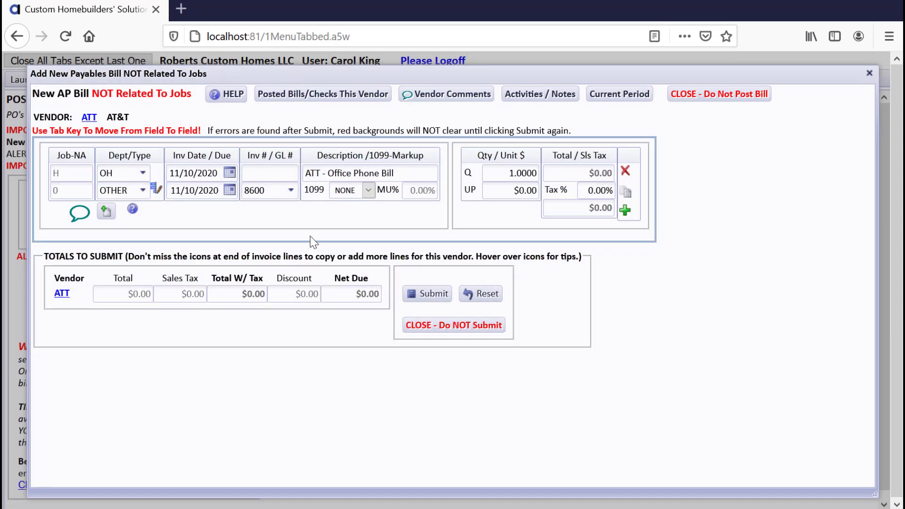
text(111020)
key(Tab)
click(504, 191)
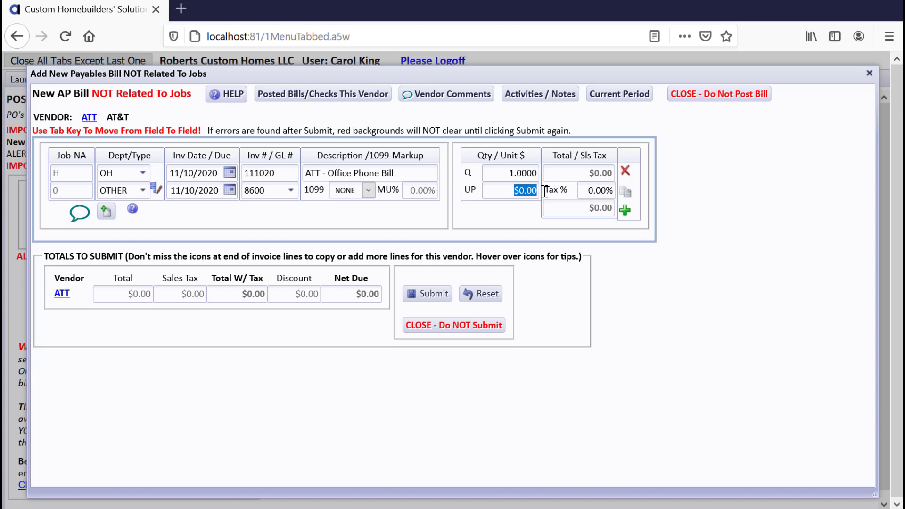
text(76.80)
key(Tab)
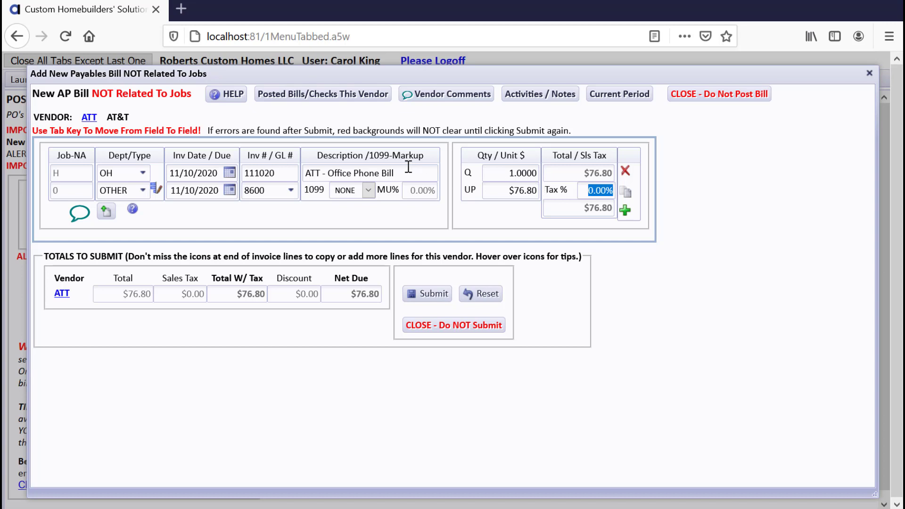
click(456, 323)
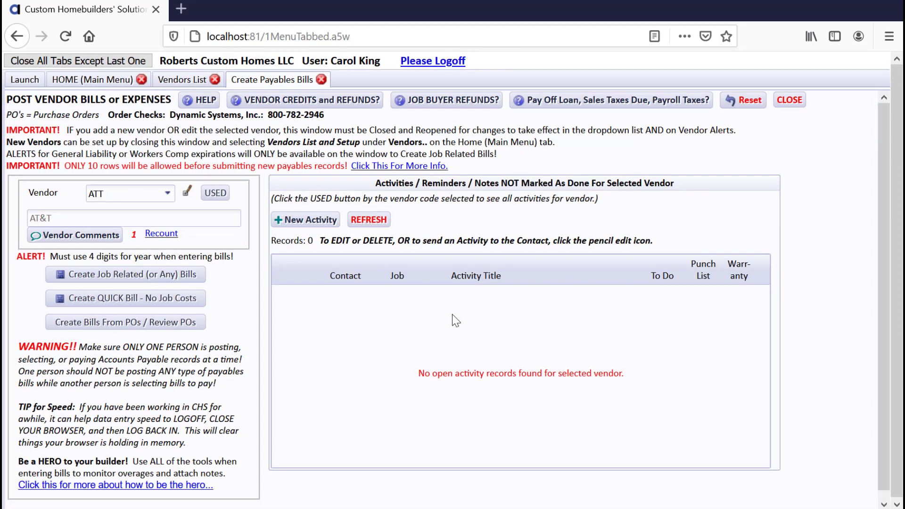
Step: Start a quick bill without job costs for vendor BANKOFAMER and set its invoice date to 10/31/2020
click(145, 190)
text(b)
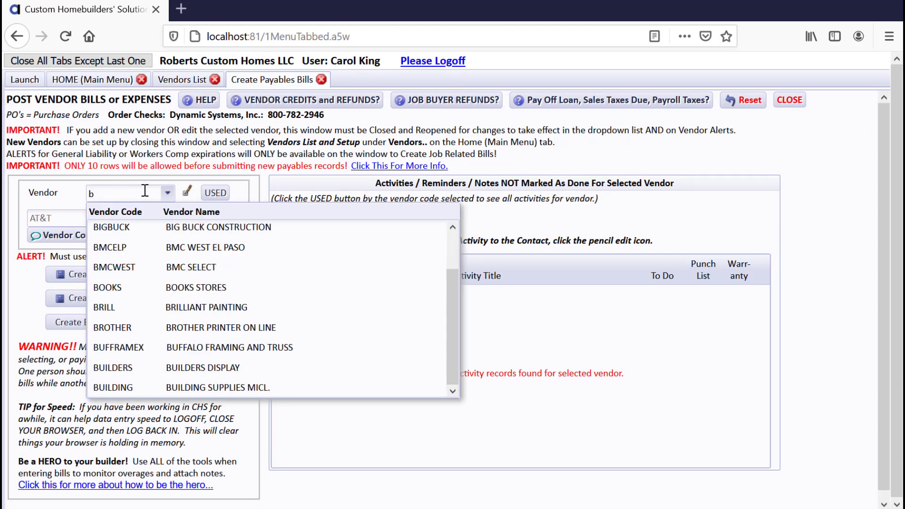
text(a)
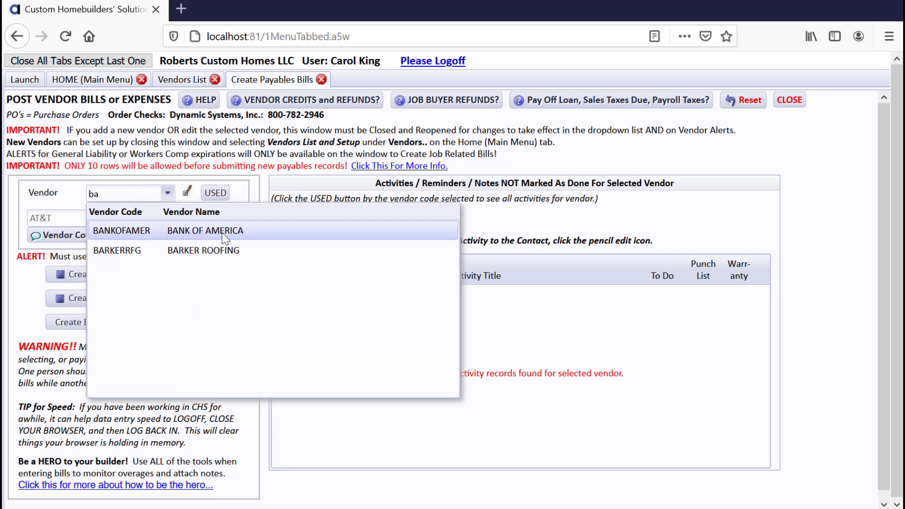
click(222, 234)
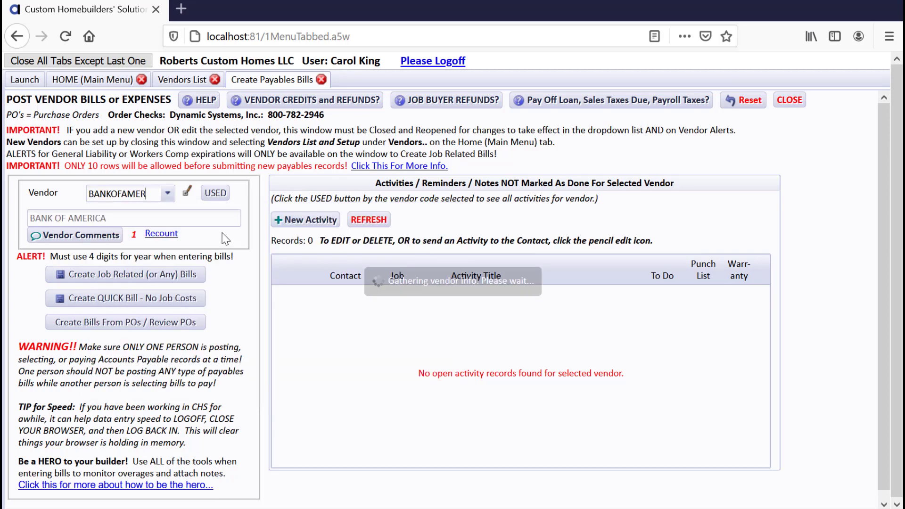
click(186, 302)
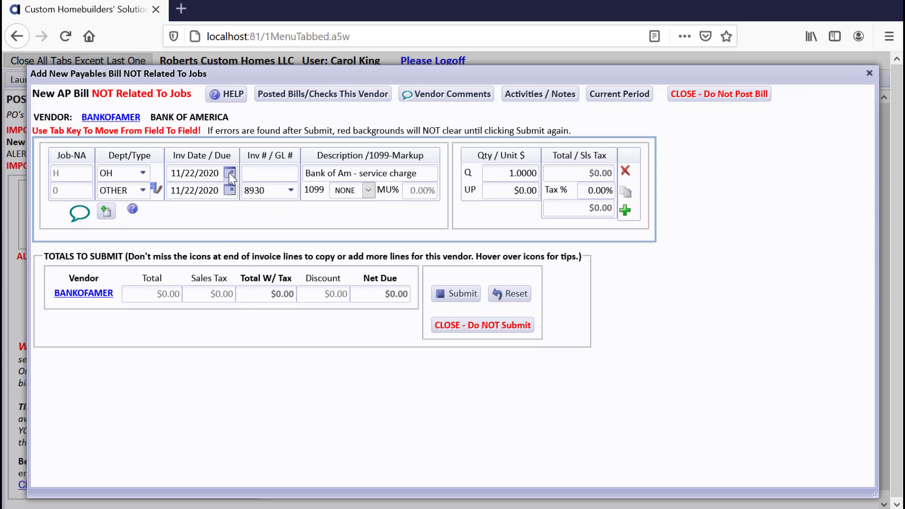
click(229, 173)
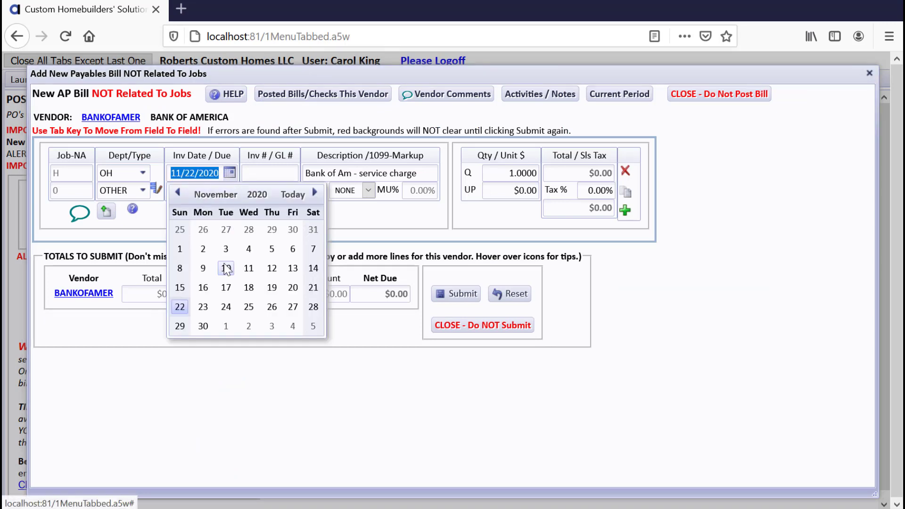
click(313, 229)
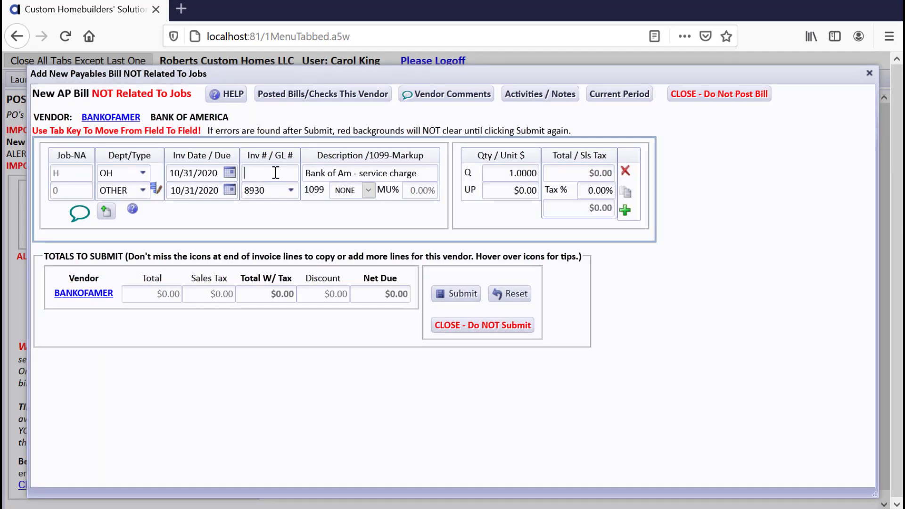
Step: Enter invoice number 103120 and a unit price of $5.00 on the BANKOFAMER quick bill
click(276, 173)
text(1033)
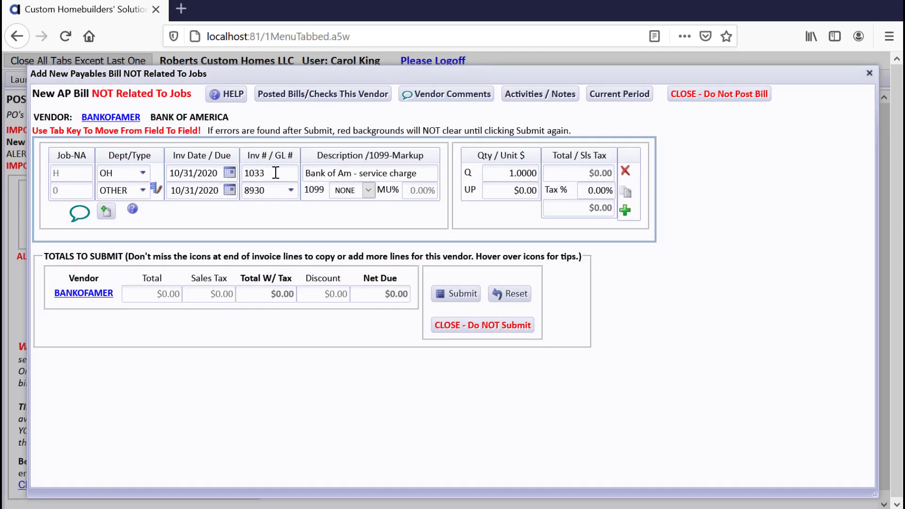
key(BackSpace)
text(120)
key(Tab)
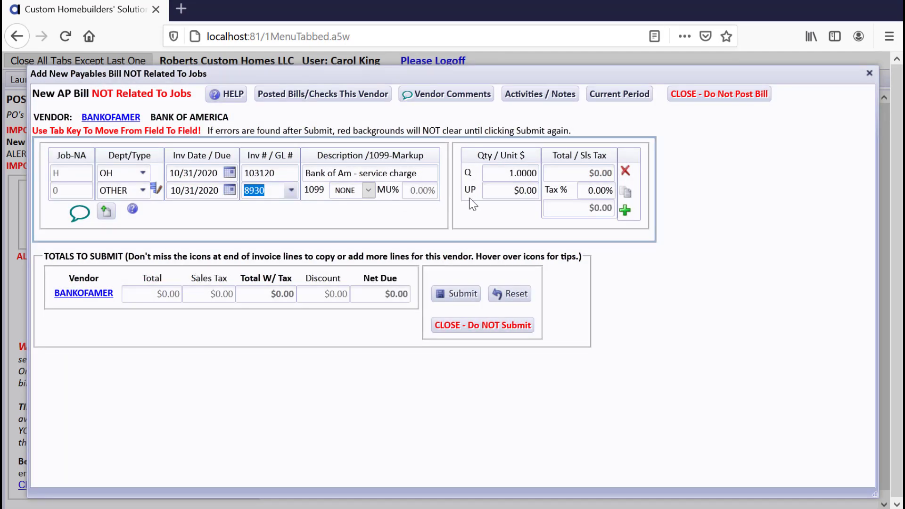
click(502, 190)
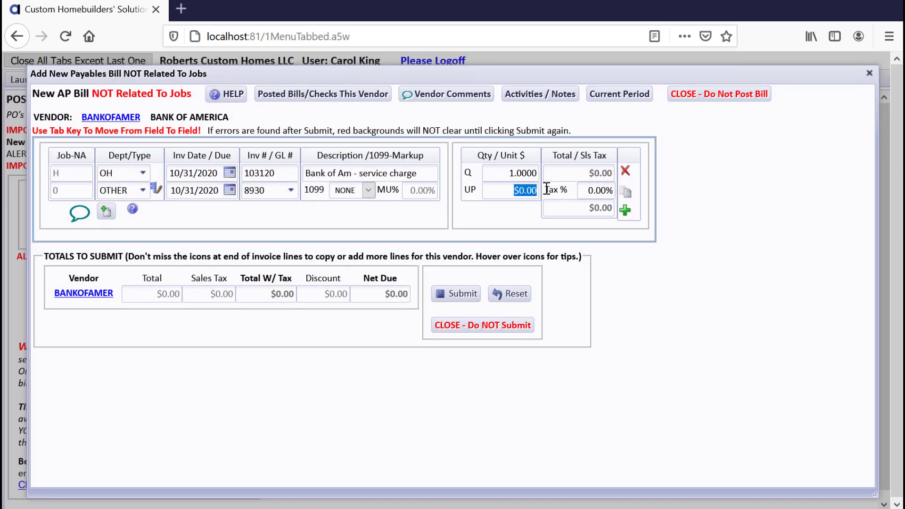
text(5)
key(Tab)
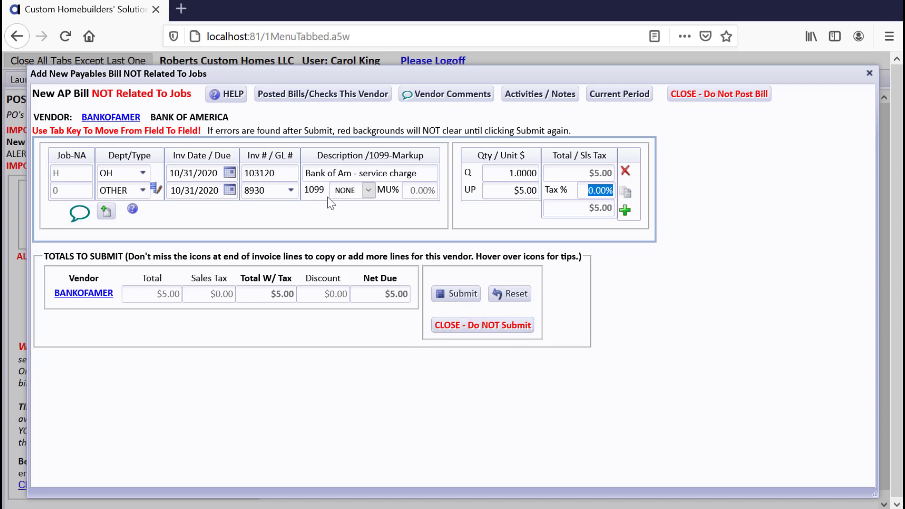
Step: Check the GL account choices on the BANKOFAMER bill, and close it without submitting
click(292, 190)
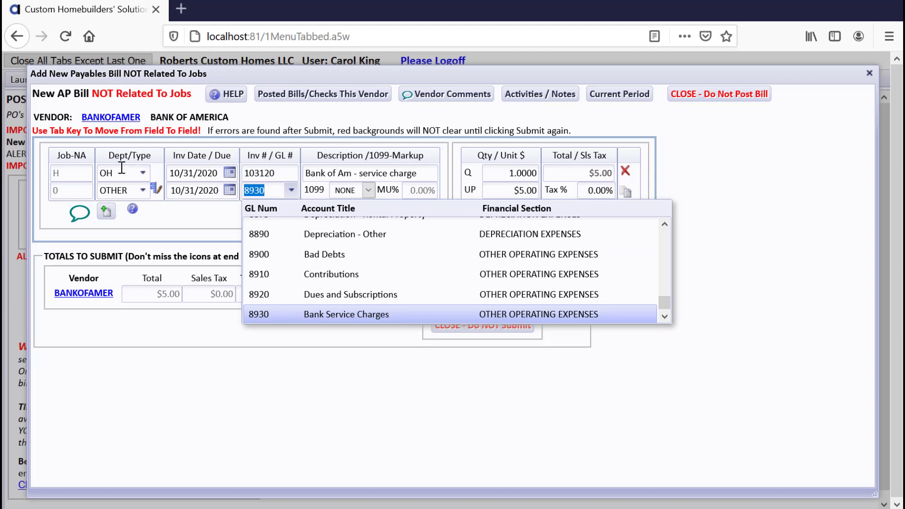
click(496, 411)
click(489, 330)
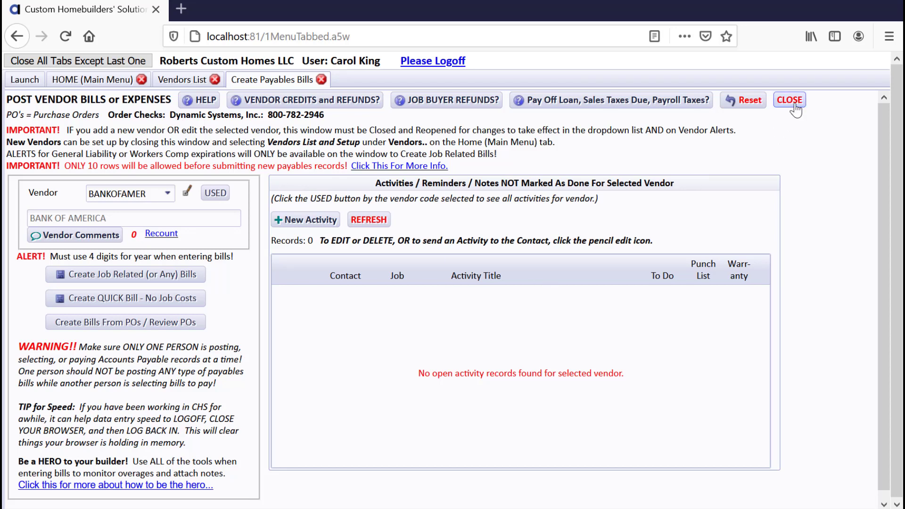
Step: Open the setup of vendor BIGBUCK from the vendors list and check its default GL account and department choices
click(172, 83)
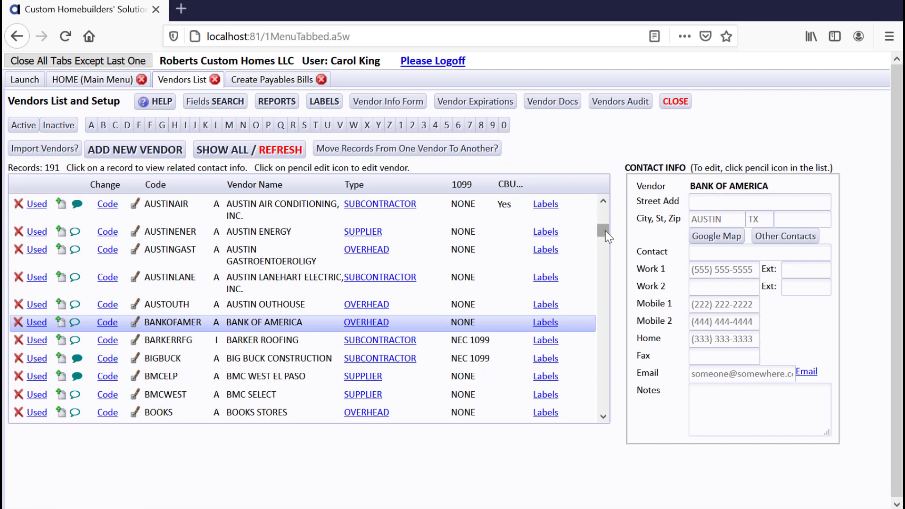
click(135, 362)
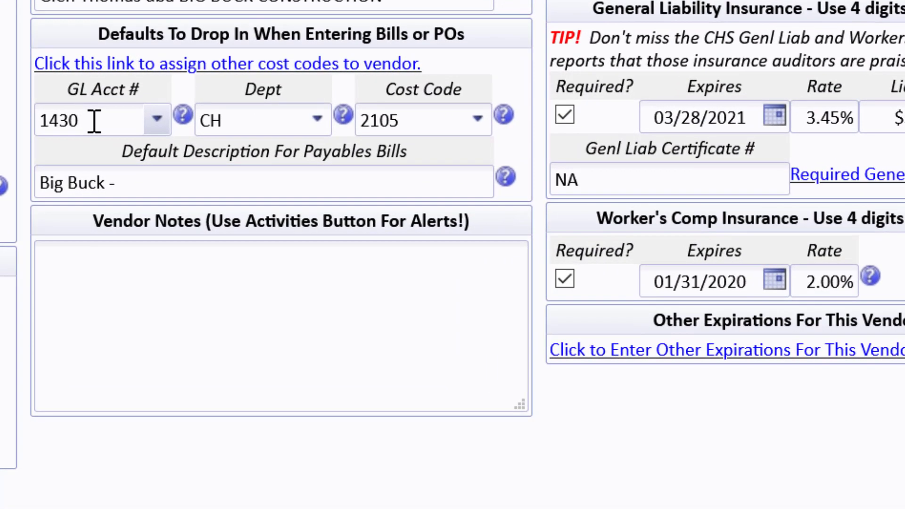
click(95, 120)
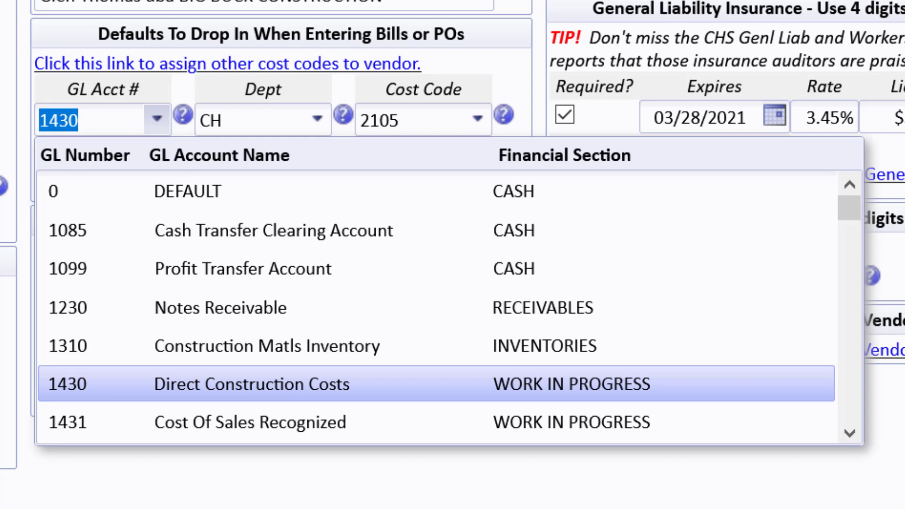
key(Return)
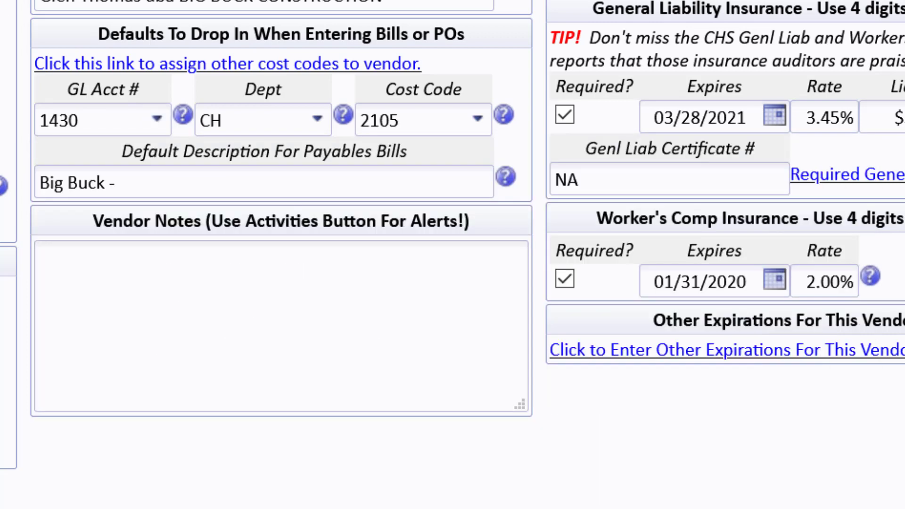
click(225, 120)
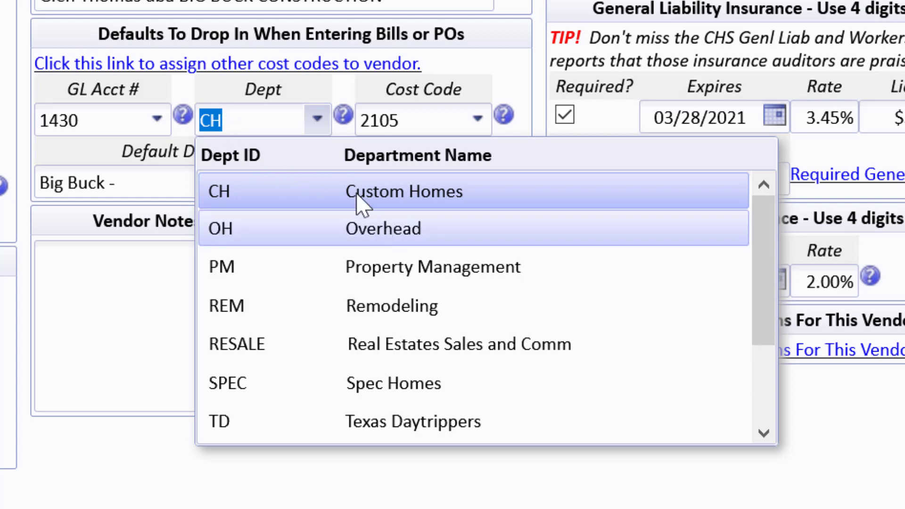
click(67, 468)
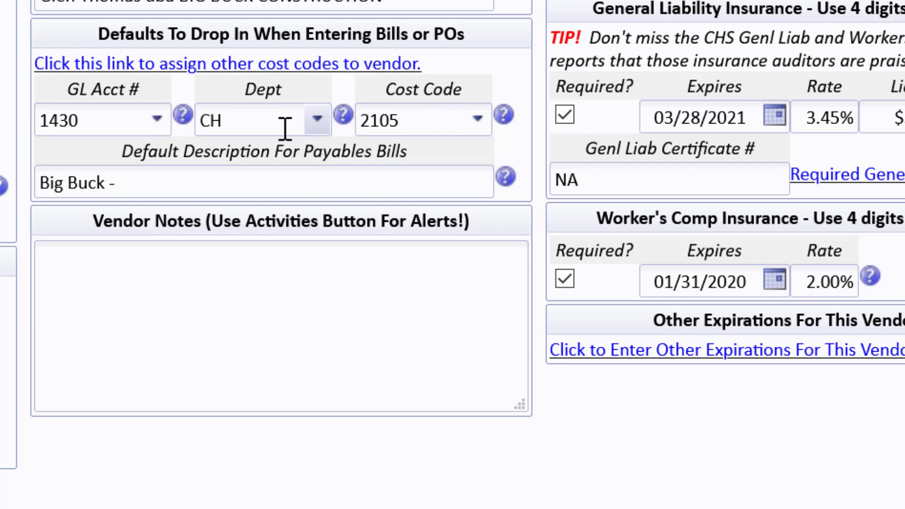
Step: Check the default cost code choices for BIGBUCK and read the help for the default cost code
click(478, 118)
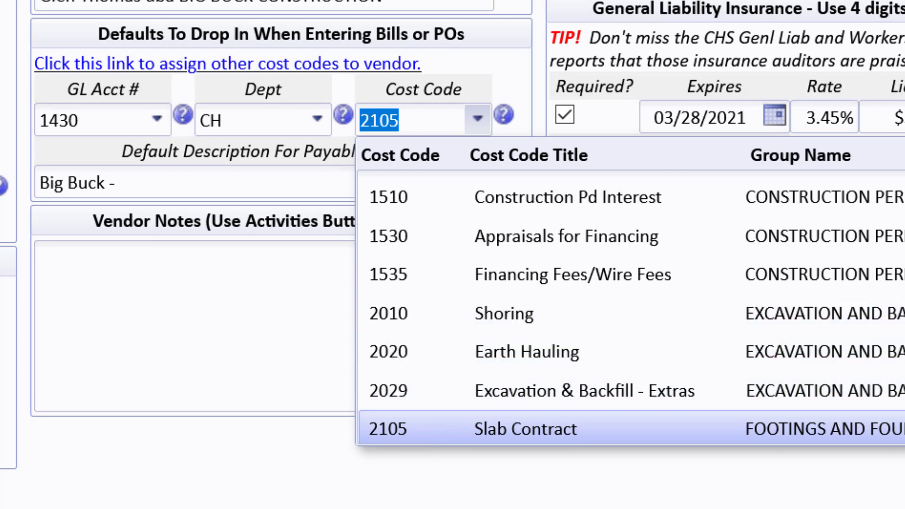
scroll(509, 349, down, 3)
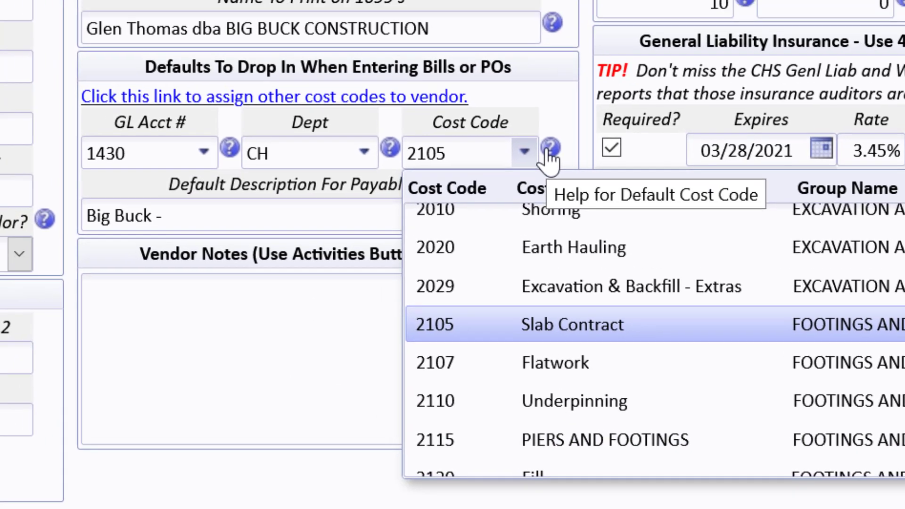
click(502, 116)
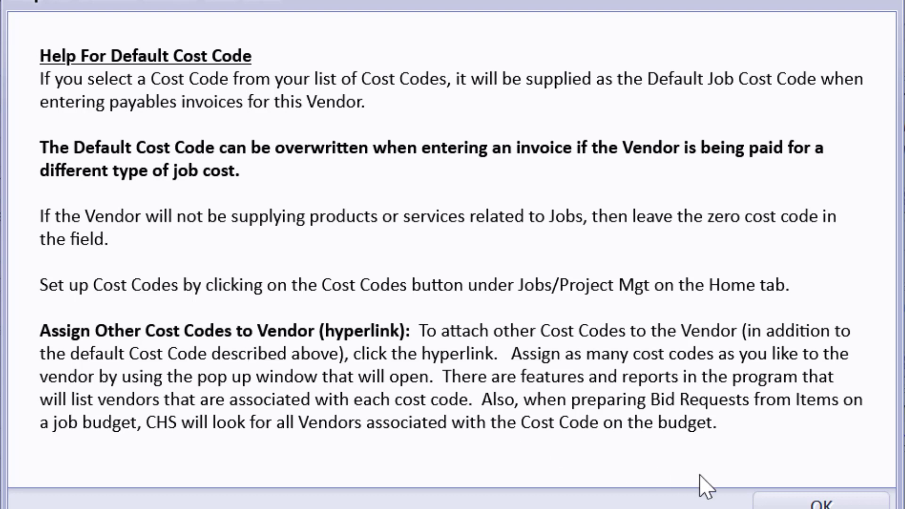
click(821, 503)
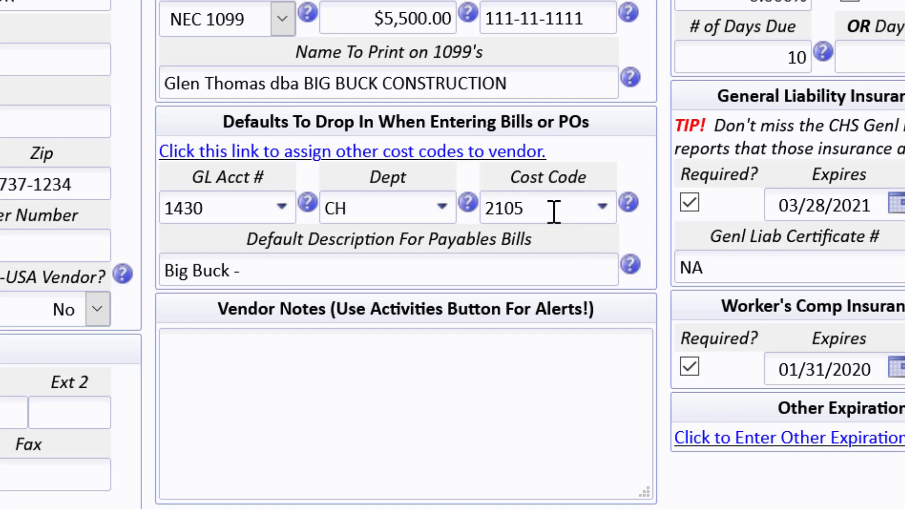
Step: Assign the additional cost code 2110 Underpinning to vendor BIGBUCK, and close its cost code list and vendor setup
click(330, 153)
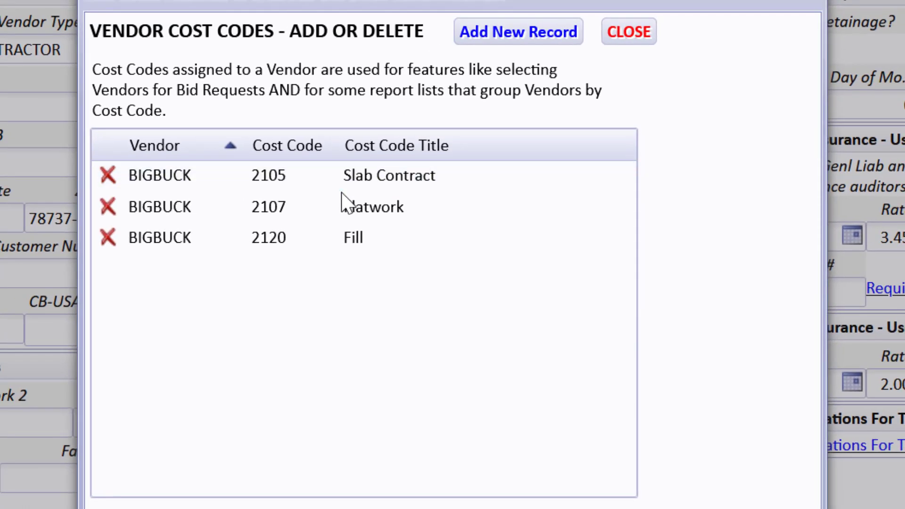
click(499, 33)
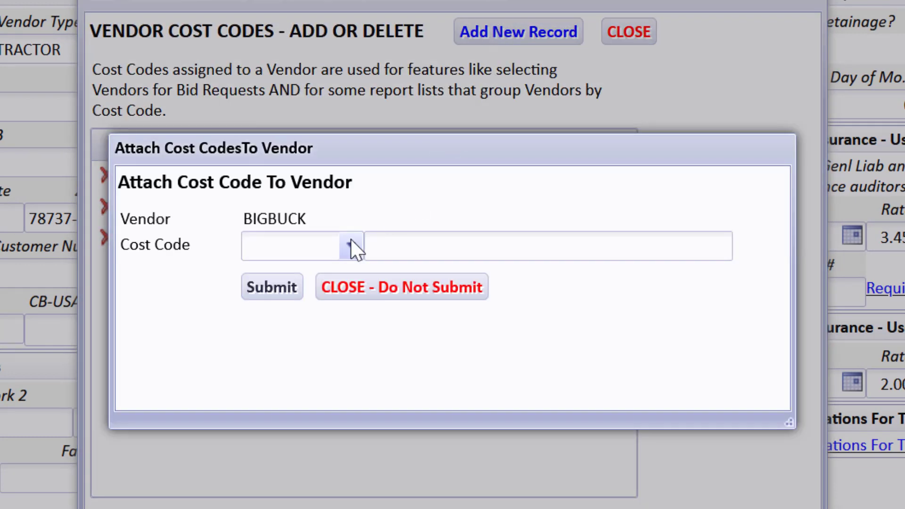
text(21)
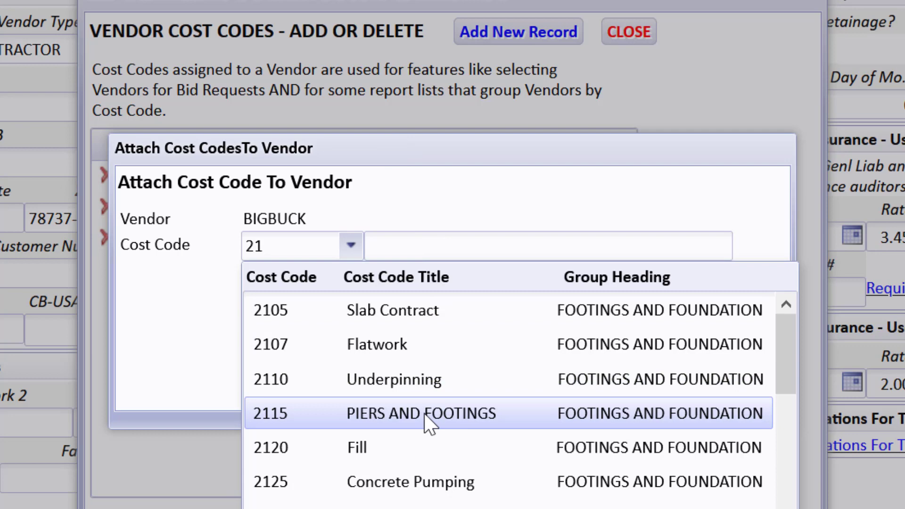
click(388, 448)
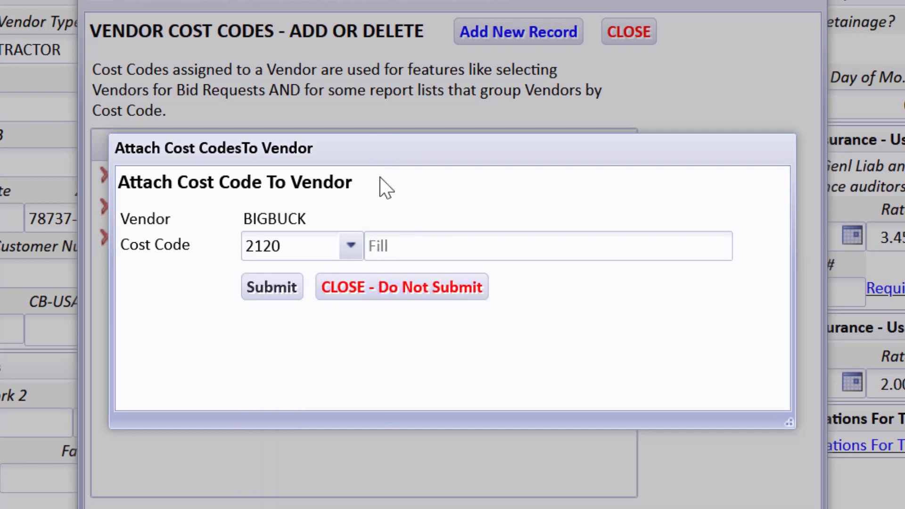
mouse_move(383, 147)
mouse_down()
mouse_move(373, 299)
mouse_move(377, 153)
mouse_up()
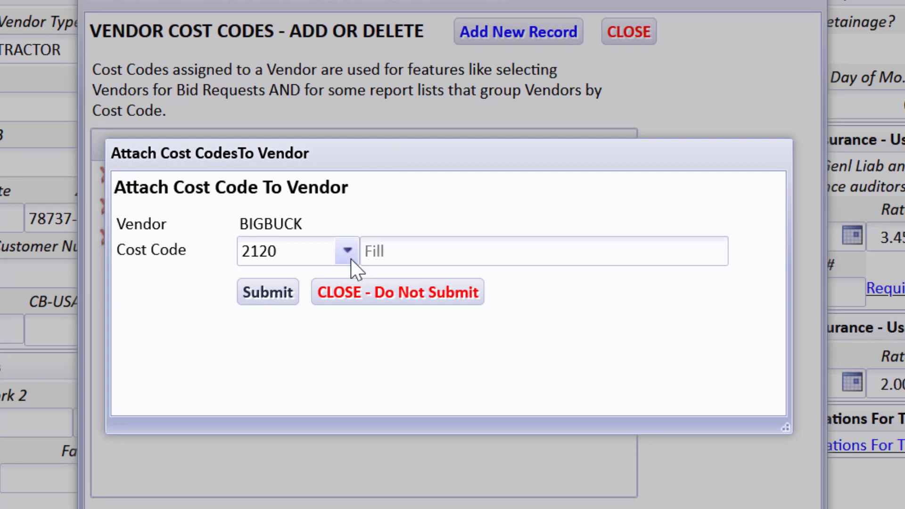
click(350, 259)
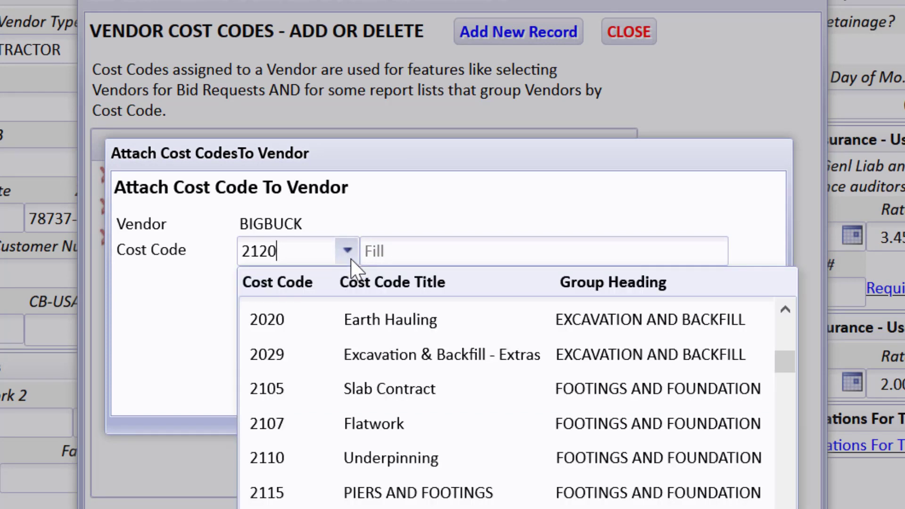
click(642, 460)
drag(497, 157, 505, 174)
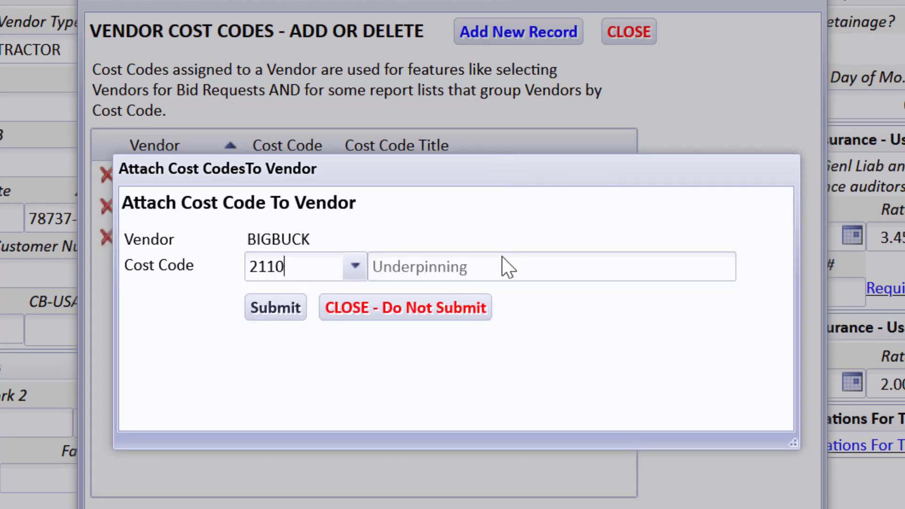
click(258, 316)
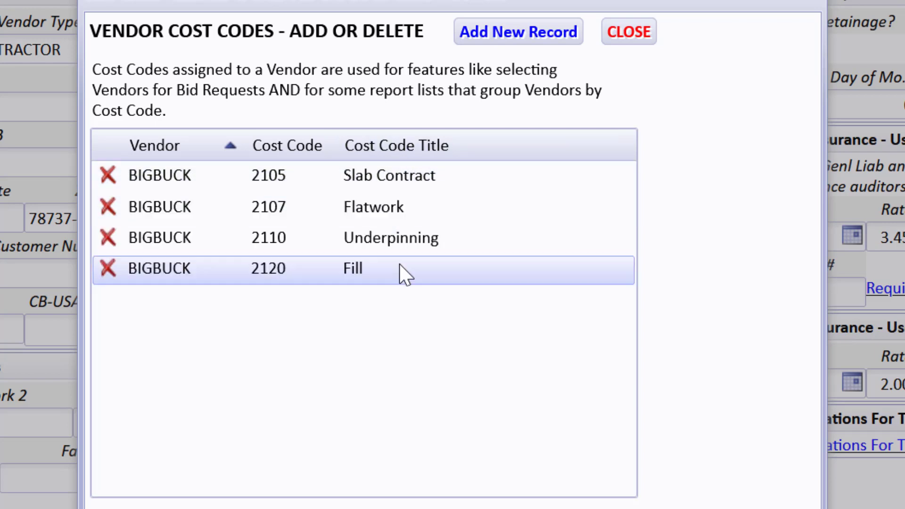
click(628, 31)
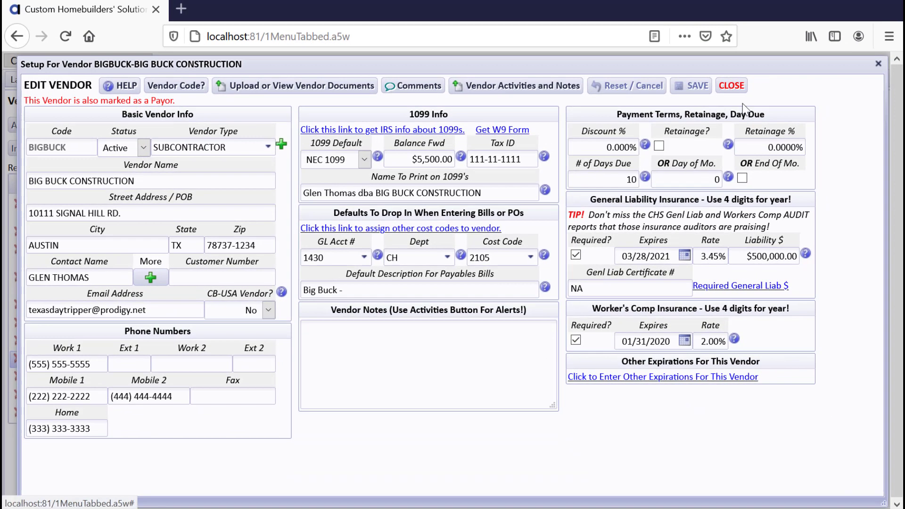
click(734, 87)
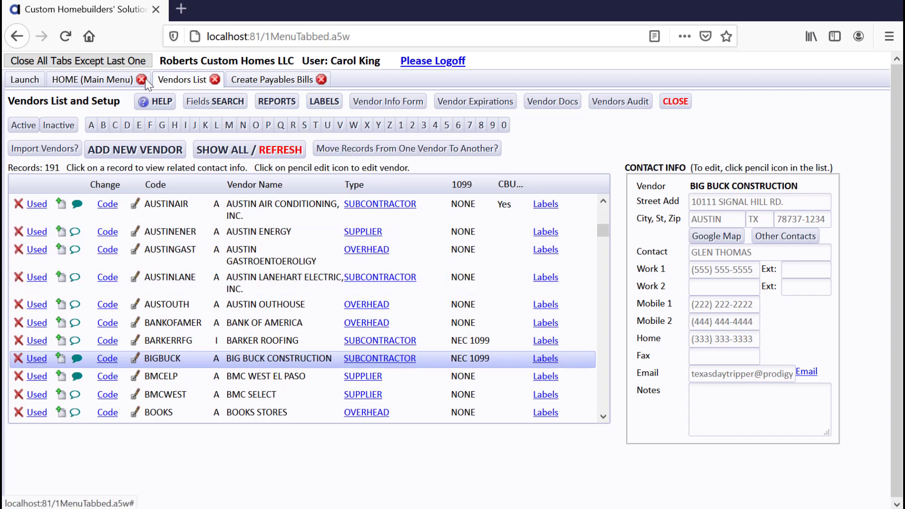
Step: Open the Active Jobs Dashboard from the main menu and select the job matching "sm"
click(107, 83)
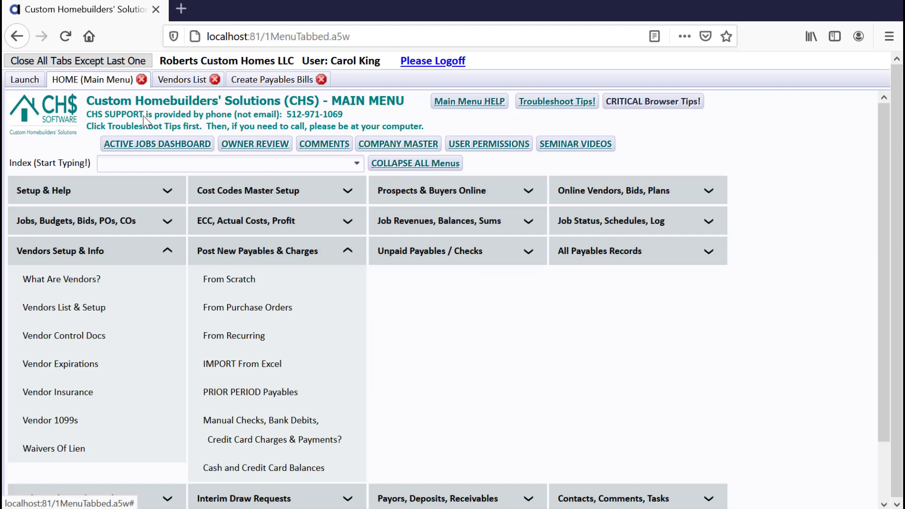
click(193, 146)
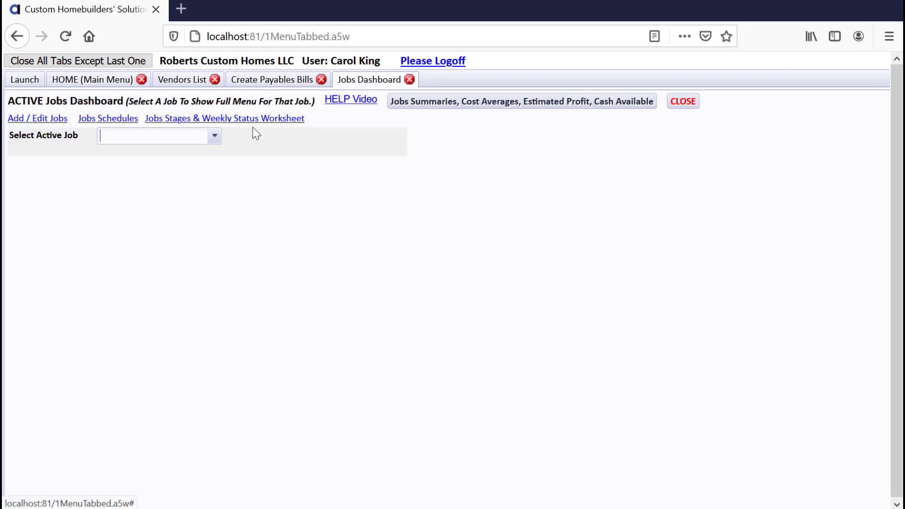
text(sm)
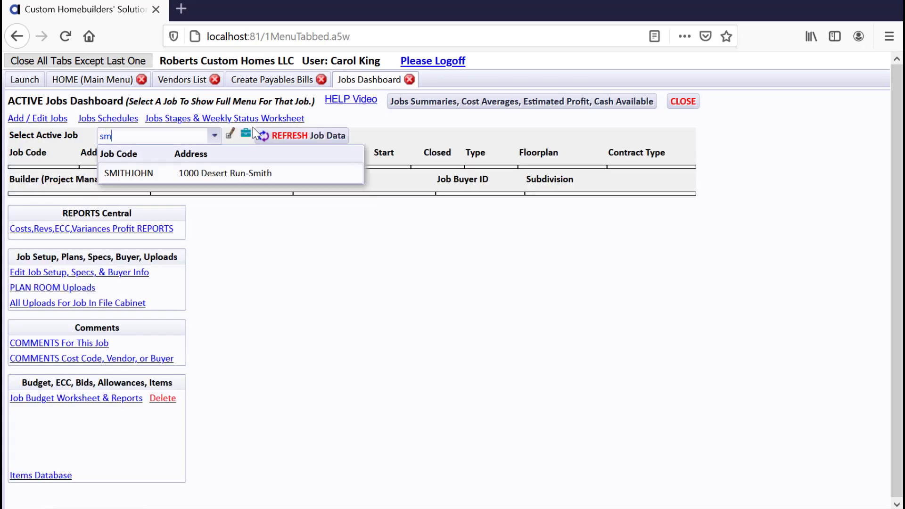
click(254, 174)
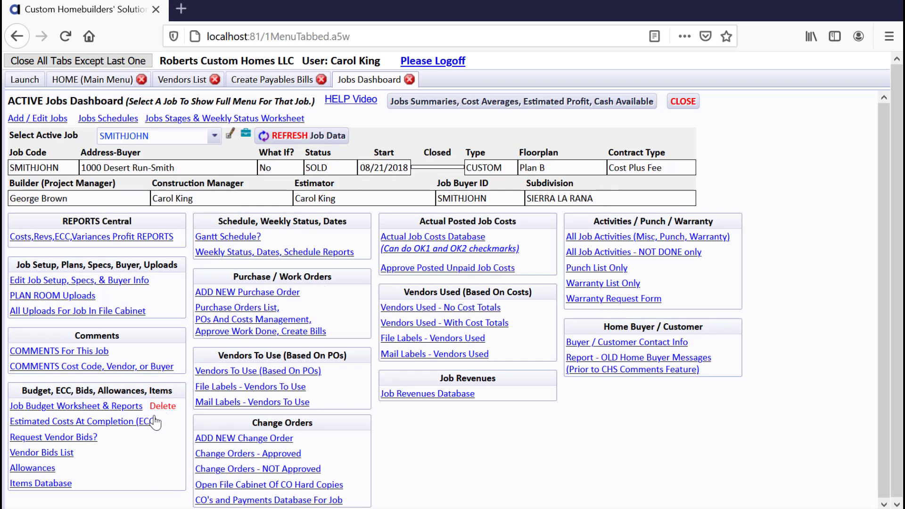
Step: Open the job's vendor bids and examine which active vendors to request bids from for cost codes 2105, 2107 and 2110
click(57, 453)
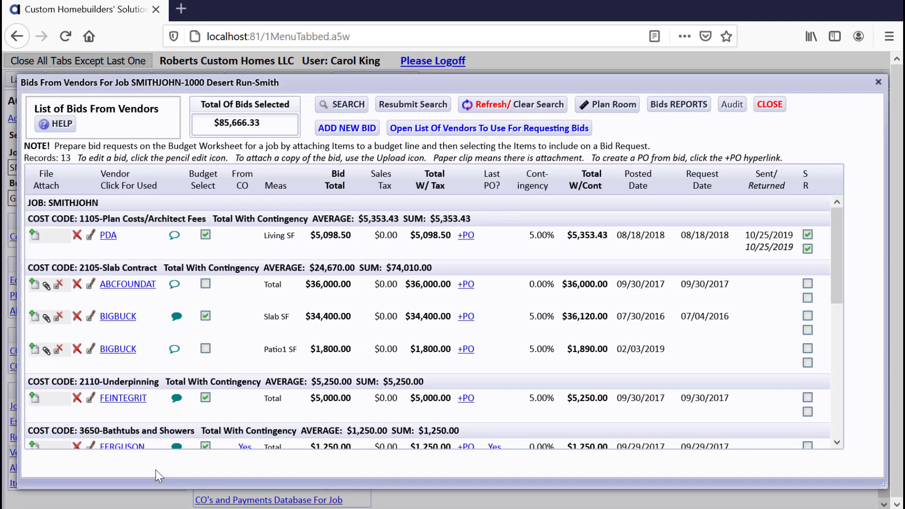
click(411, 133)
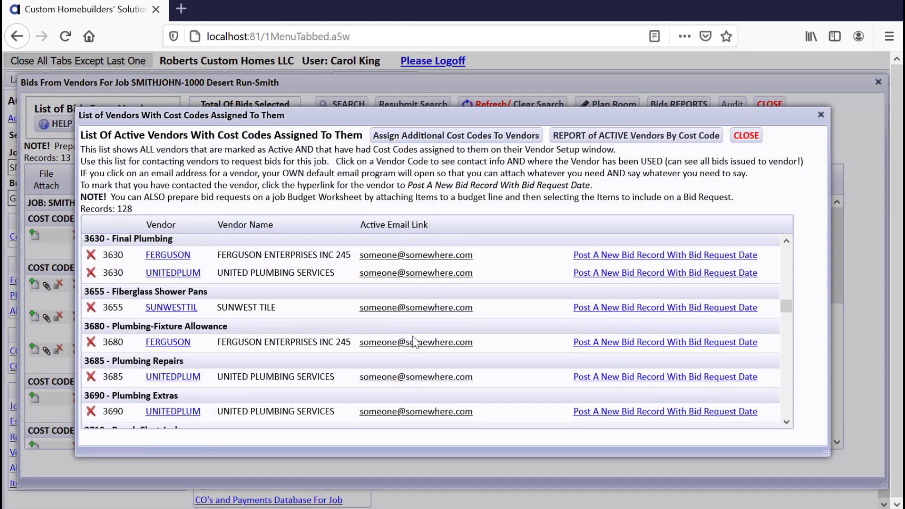
drag(788, 305, 787, 252)
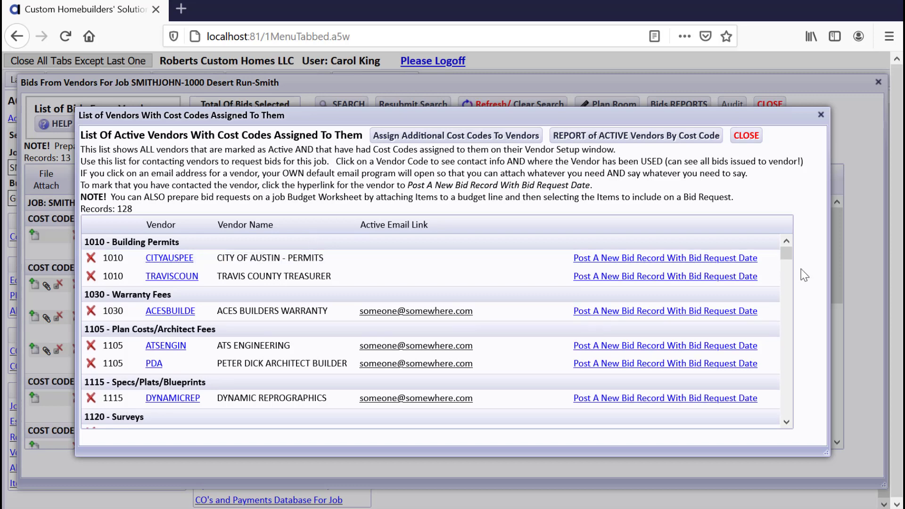
drag(793, 260, 786, 272)
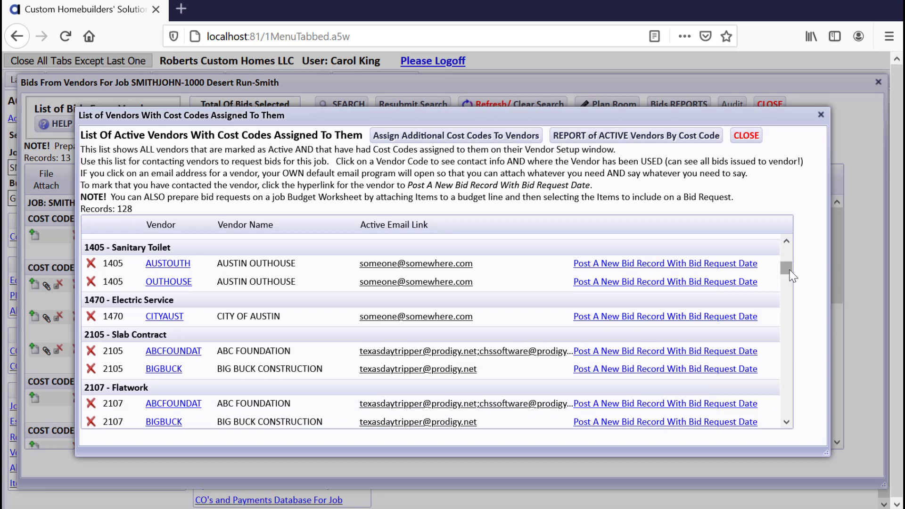
drag(789, 271, 790, 277)
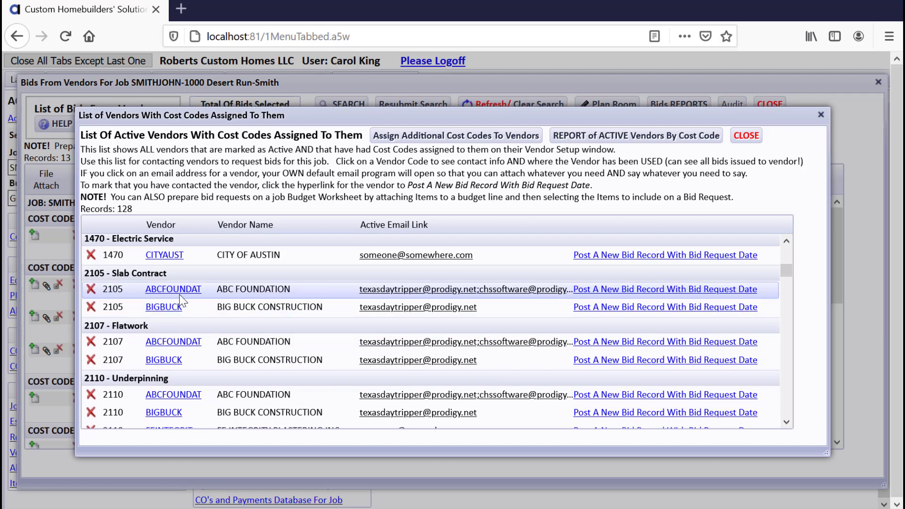
Step: Open the form for assigning additional cost codes to vendors and look through its vendor and cost code choices
click(474, 140)
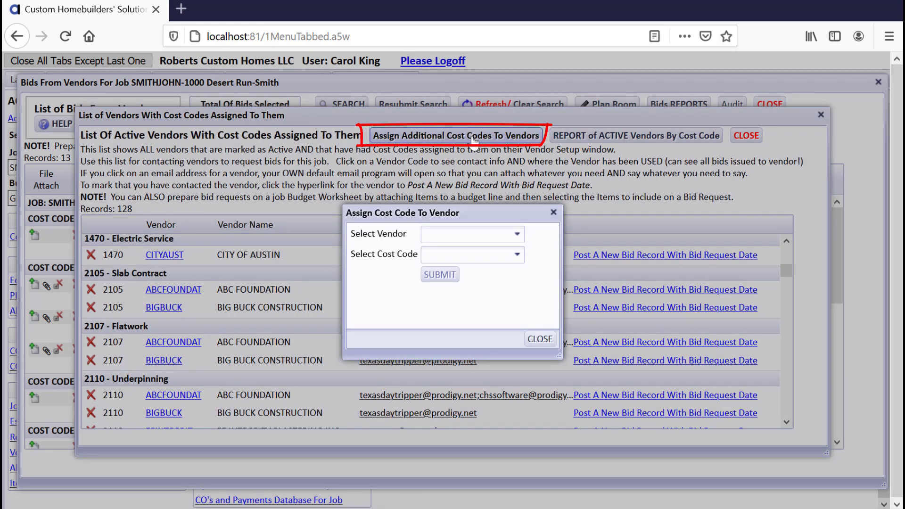
click(517, 236)
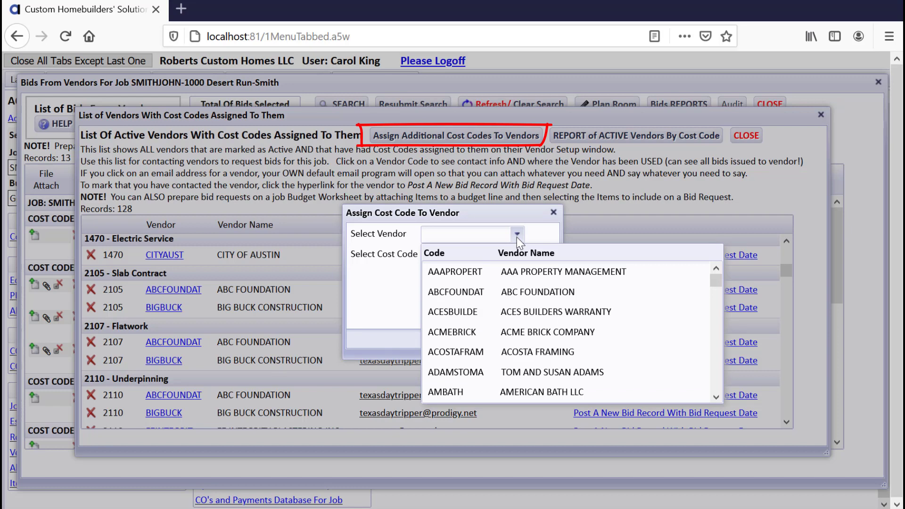
click(530, 233)
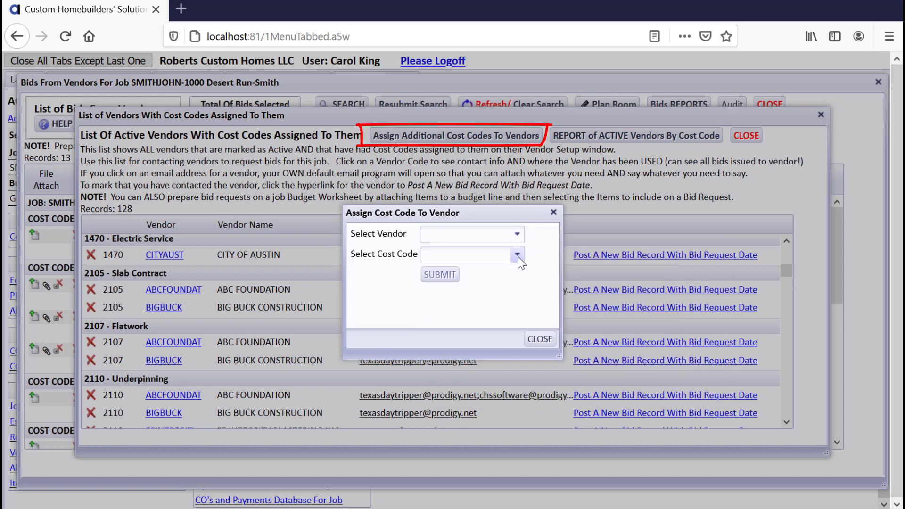
click(519, 257)
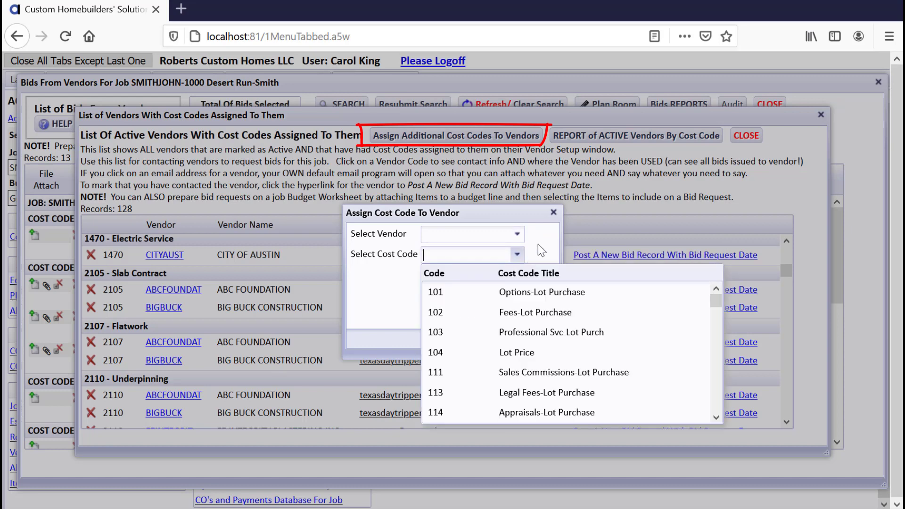
click(538, 244)
Step: Assign the additional cost code 2130 Gravel to vendor BIGBUCK and submit the assignment
click(488, 235)
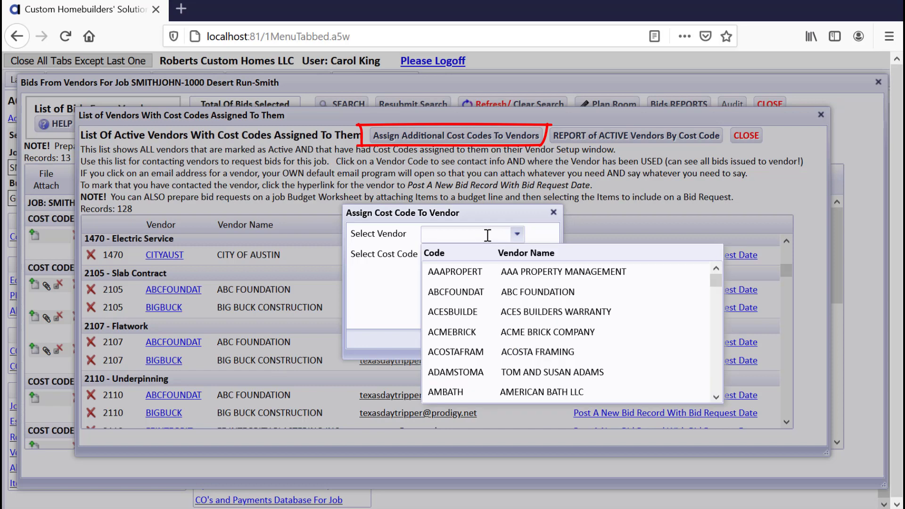
text(big)
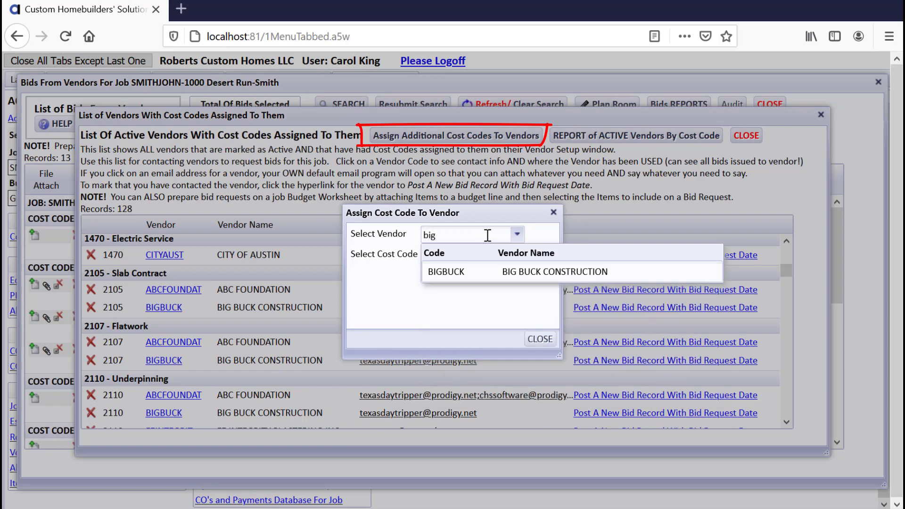
click(525, 270)
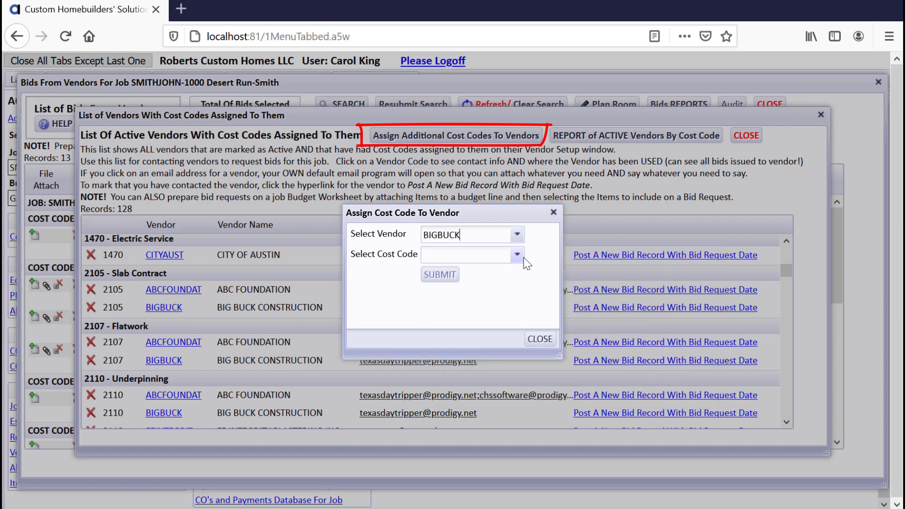
click(524, 258)
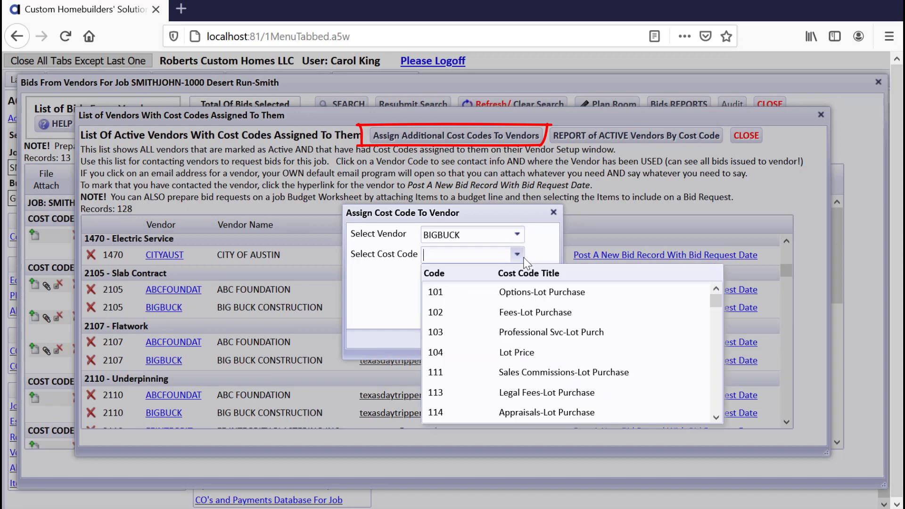
text(21)
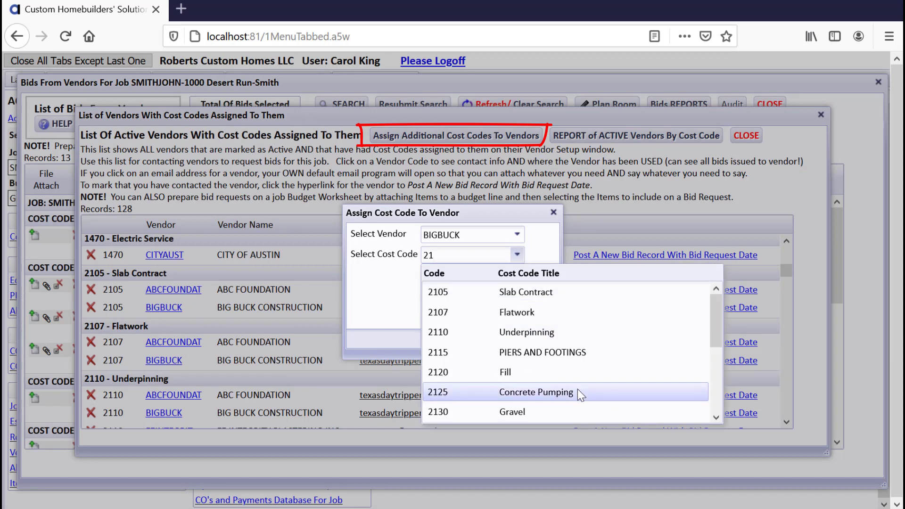
click(550, 408)
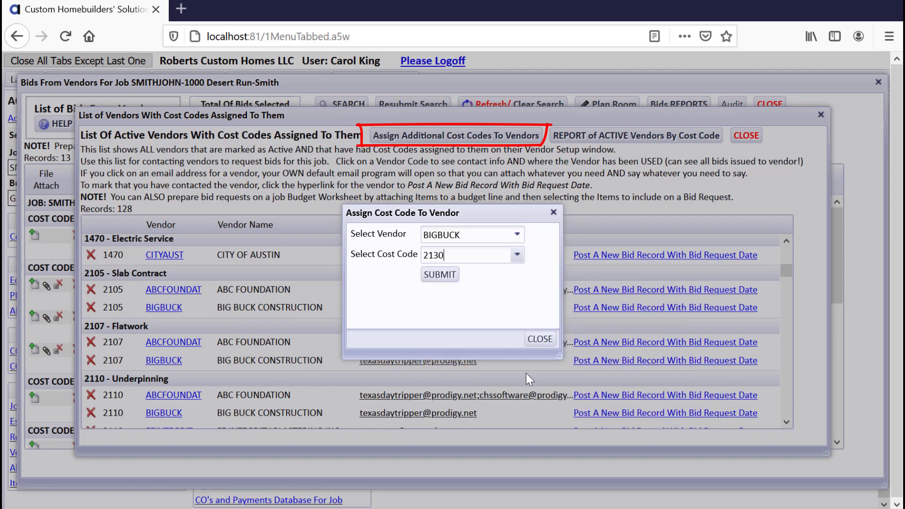
click(445, 278)
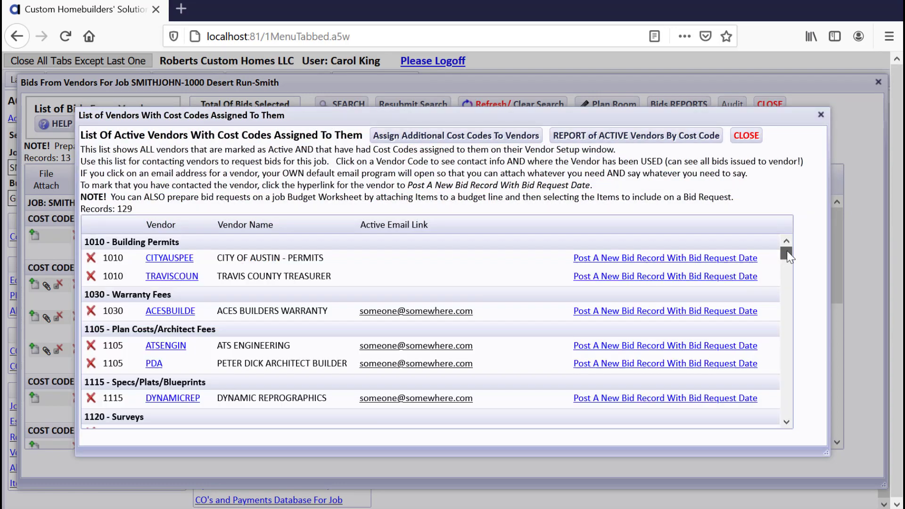
Step: Check the vendors listed under cost code 2130 Gravel, and close the vendor list and the job's bids
drag(785, 252, 784, 279)
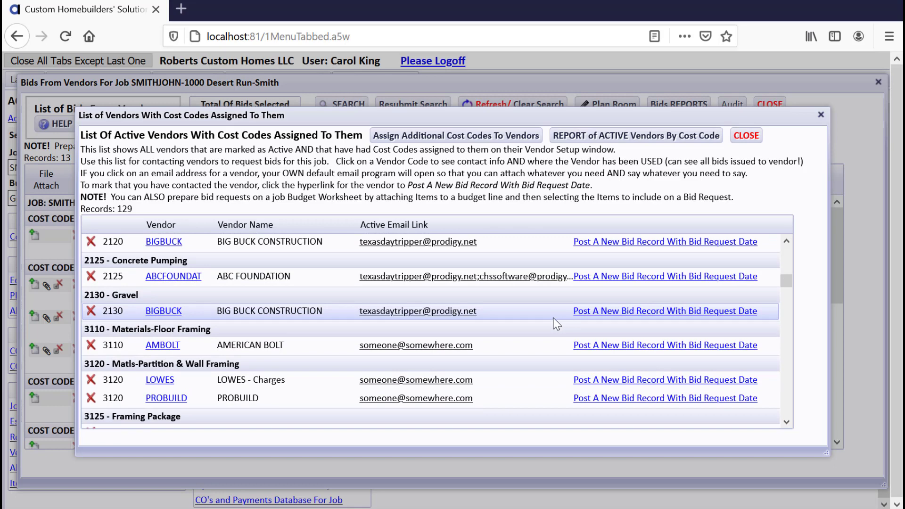
click(756, 139)
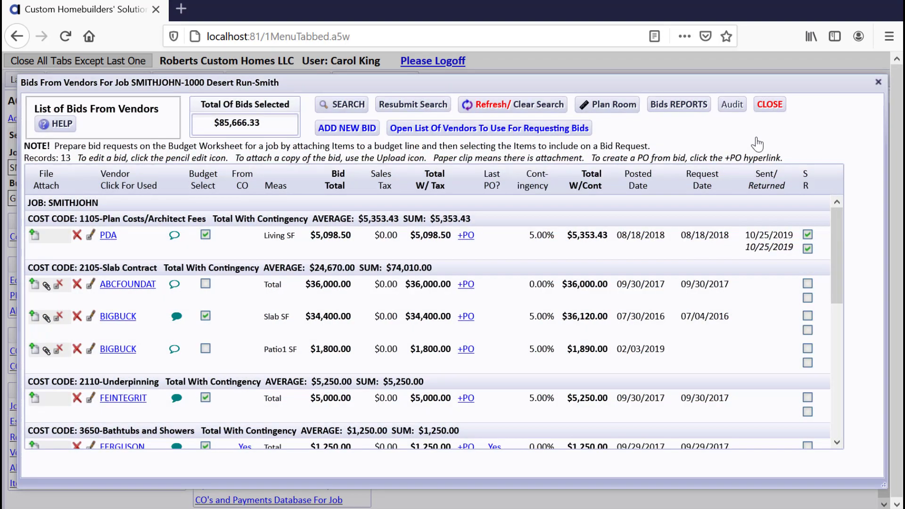
click(764, 109)
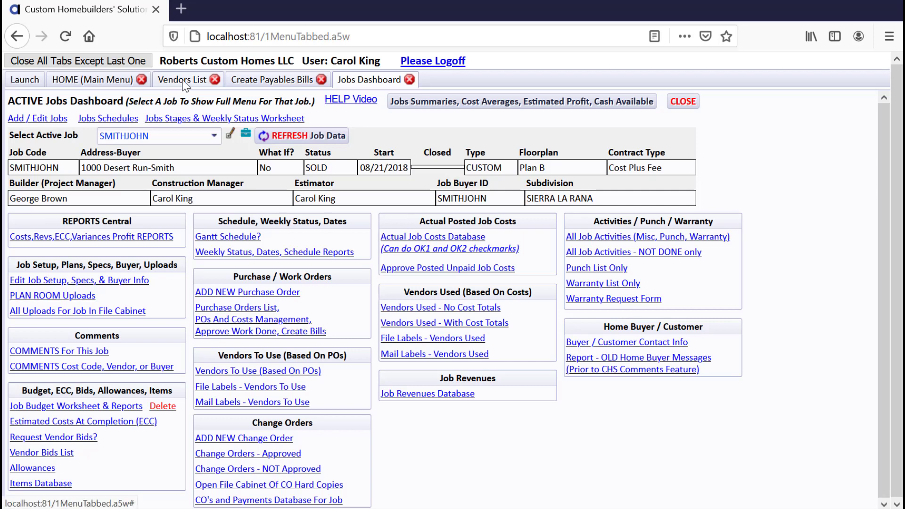
Step: Return to creating payables bills, start a job-related bill for vendor BIGBUCK and dismiss its vendor alerts
click(271, 83)
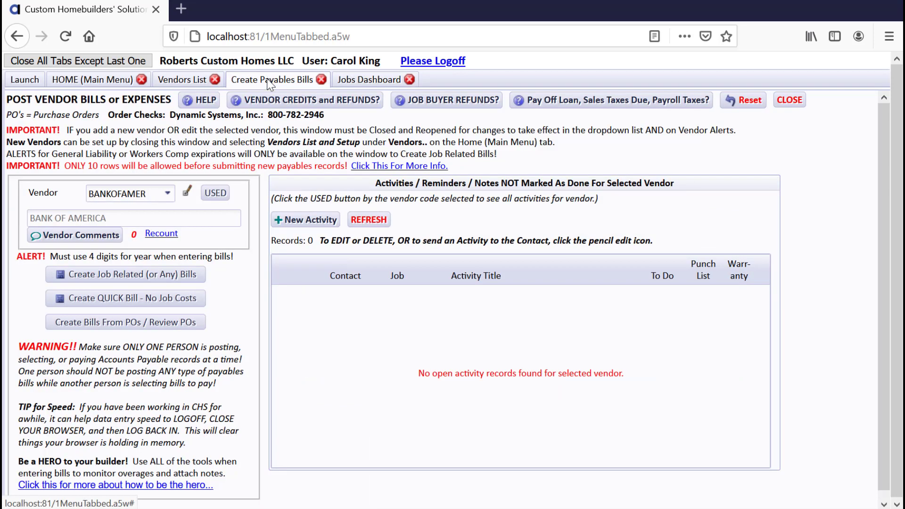
click(158, 194)
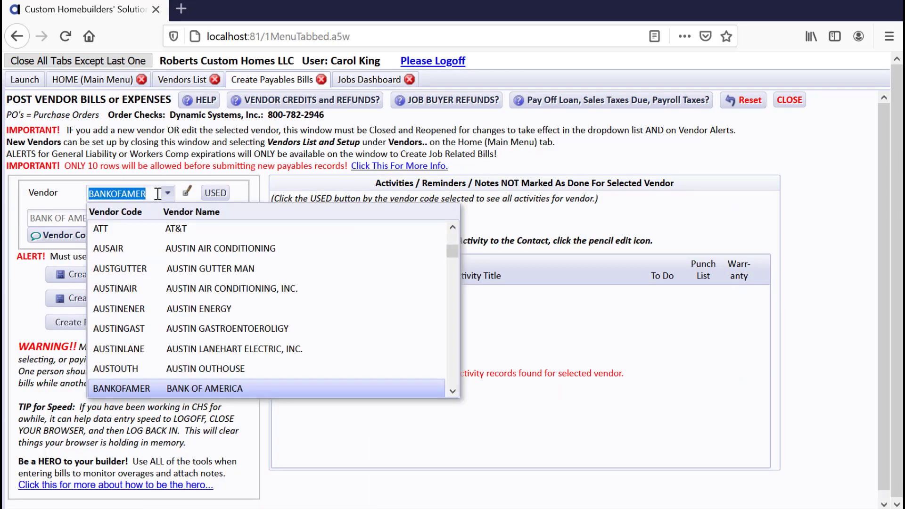
text(big)
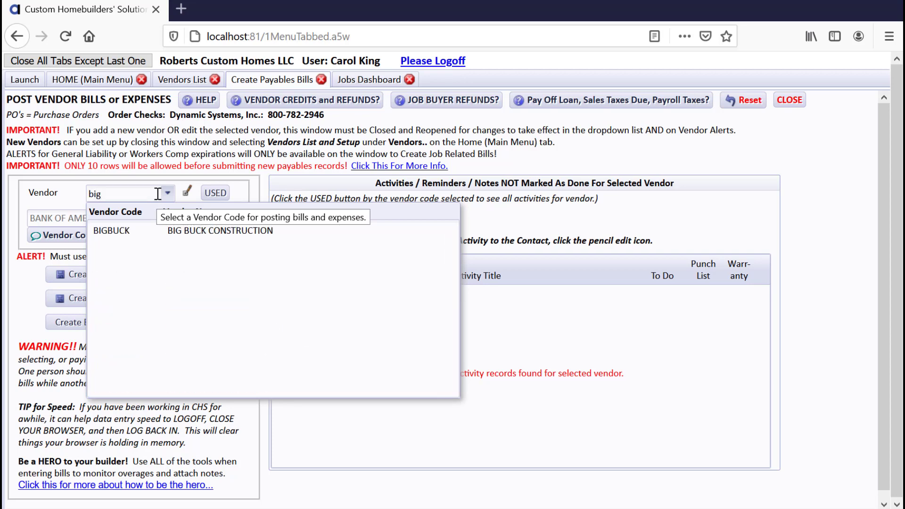
click(262, 228)
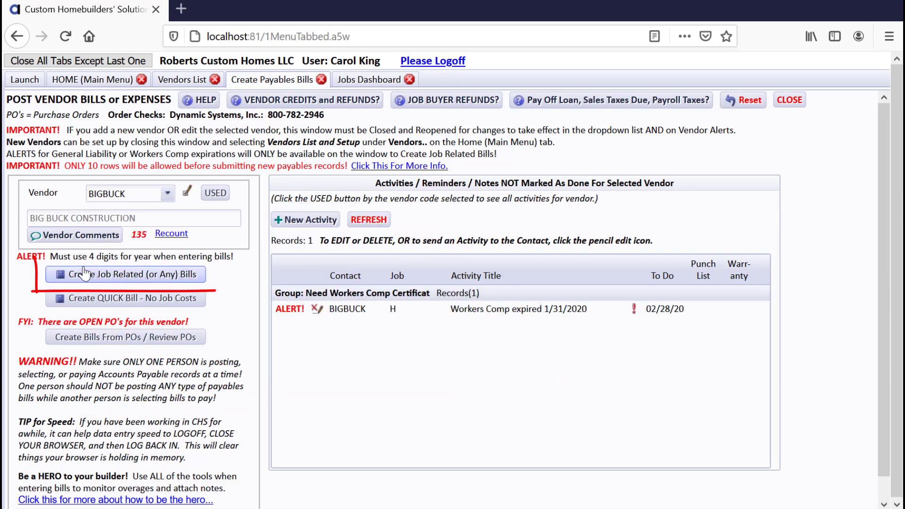
click(171, 278)
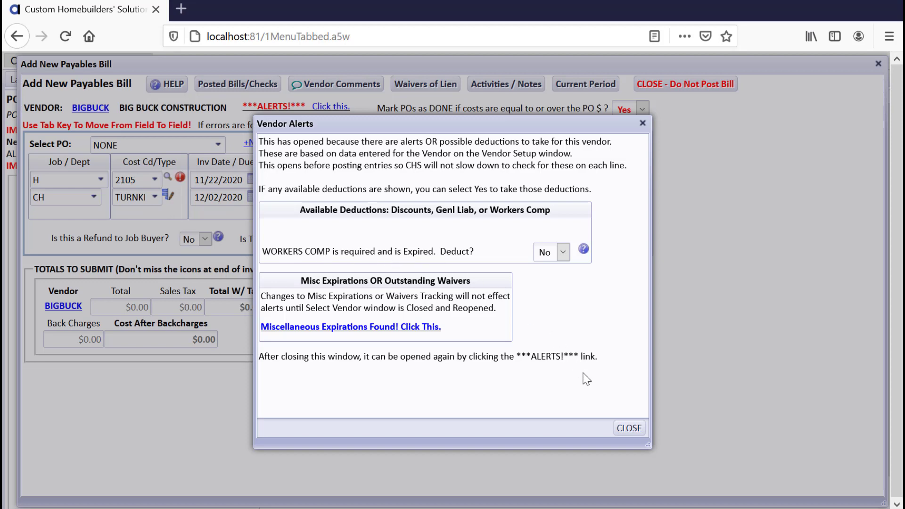
click(630, 428)
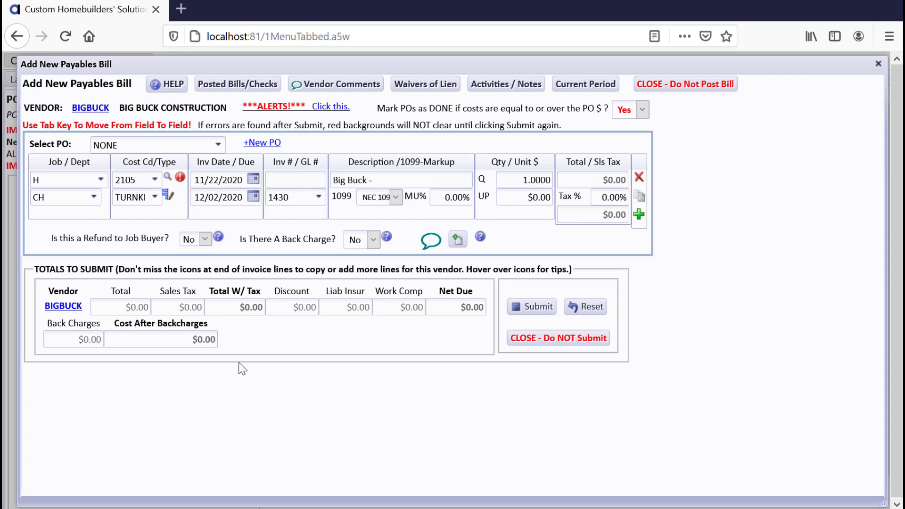
Step: Check the cost code choices on the bill line without changing the default
click(155, 179)
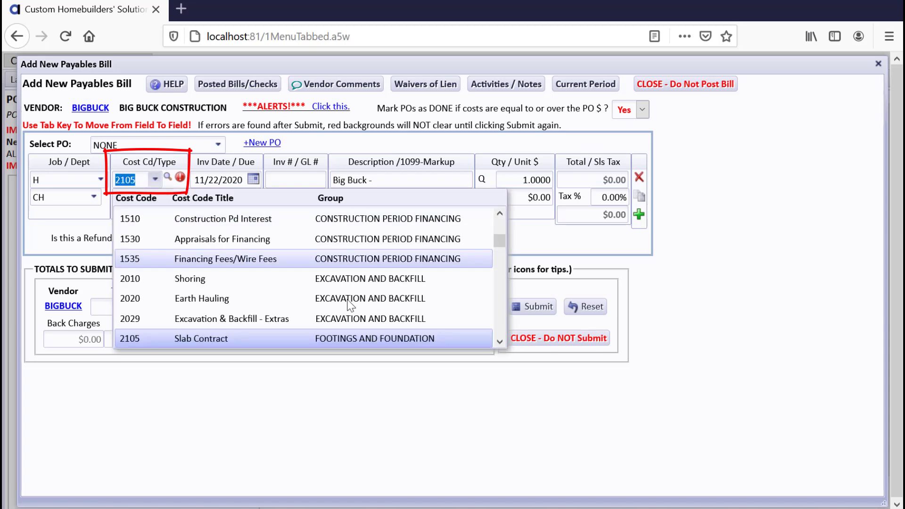
click(501, 342)
click(282, 391)
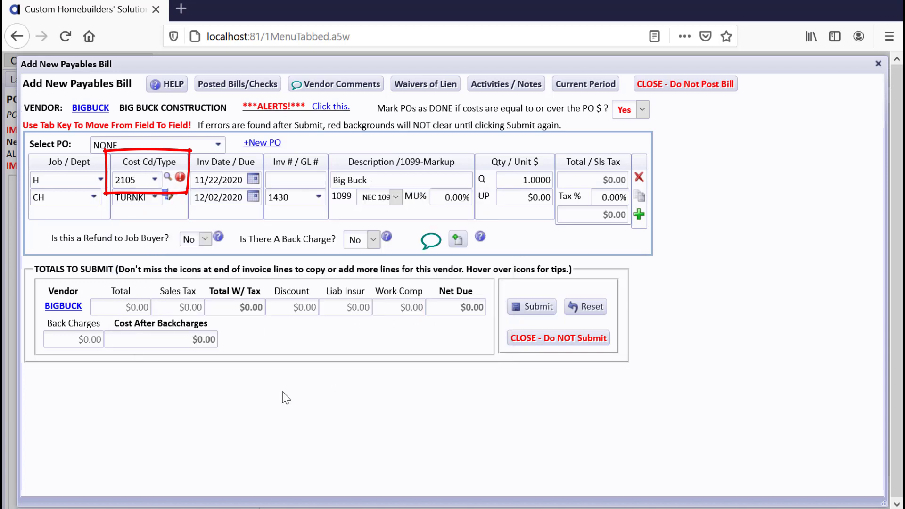
Step: Set the bill line's job to the one matching "sm"
click(72, 178)
text(sm)
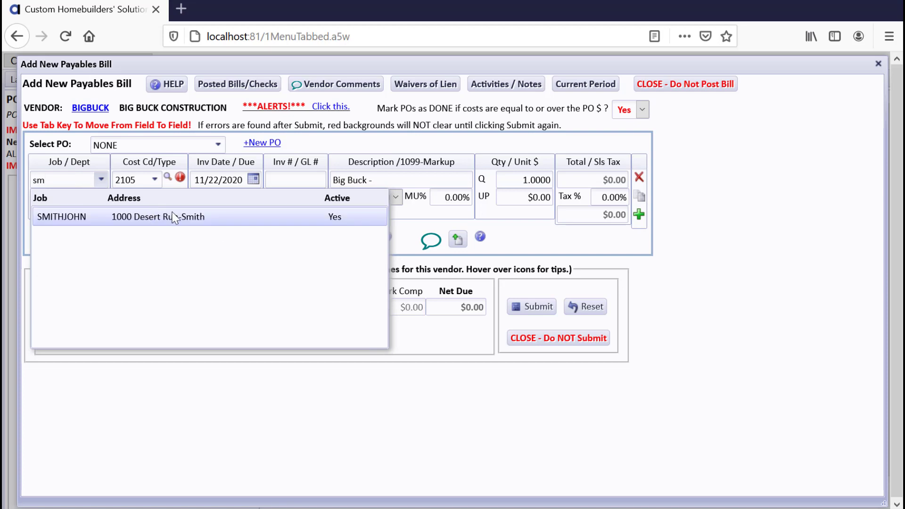
click(174, 217)
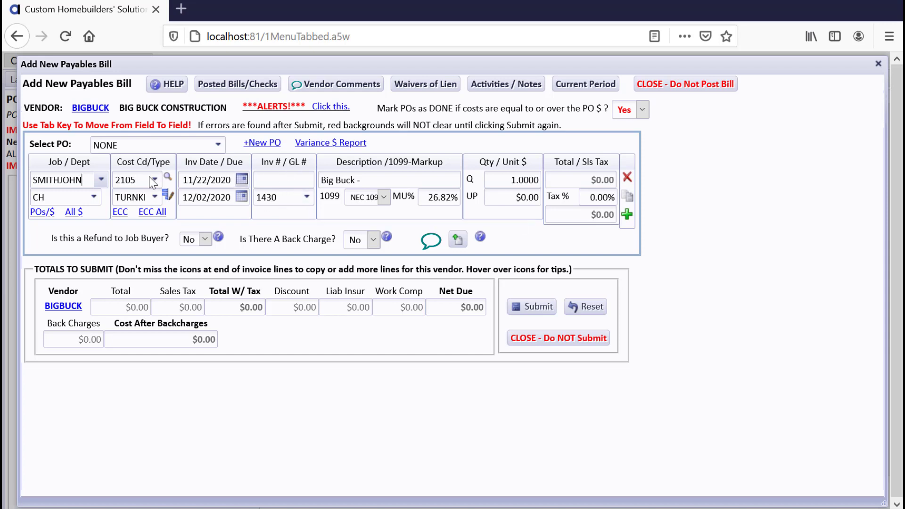
Step: Change the bill line's job to PMGIBSON and check the selected GL account in the account list
click(101, 180)
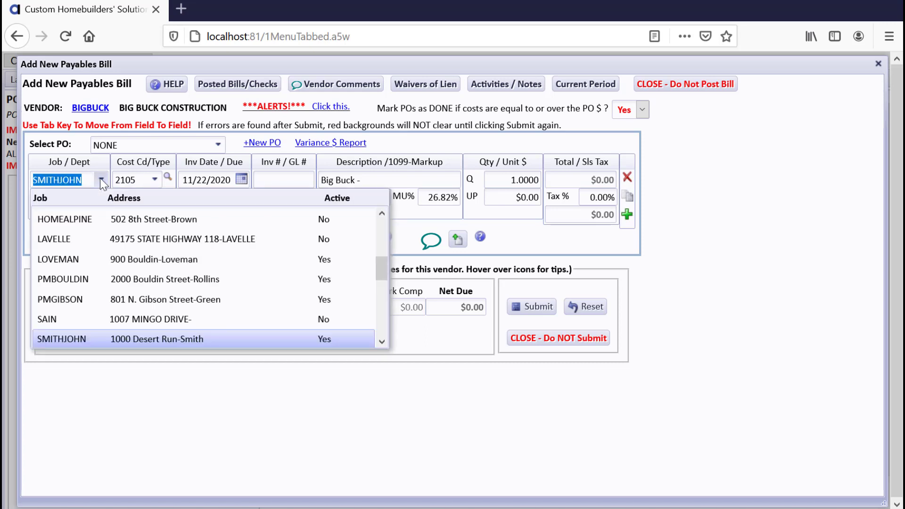
click(127, 300)
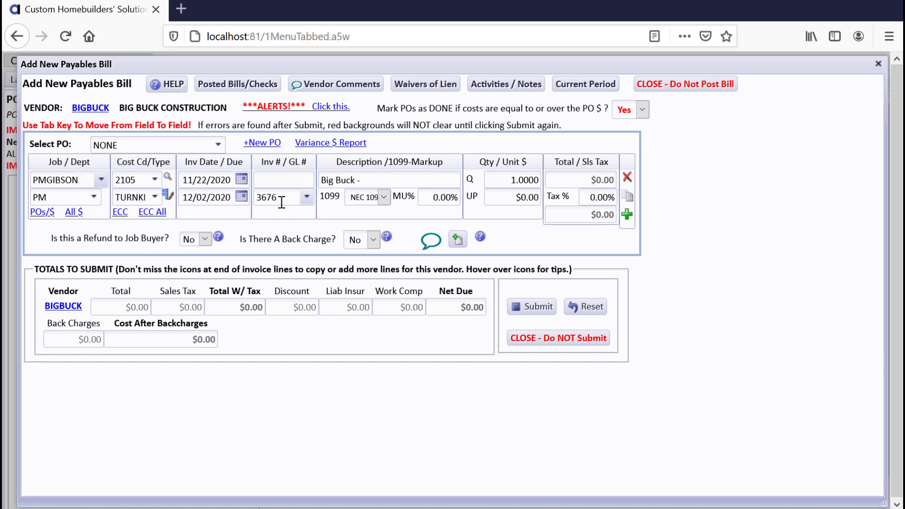
click(308, 198)
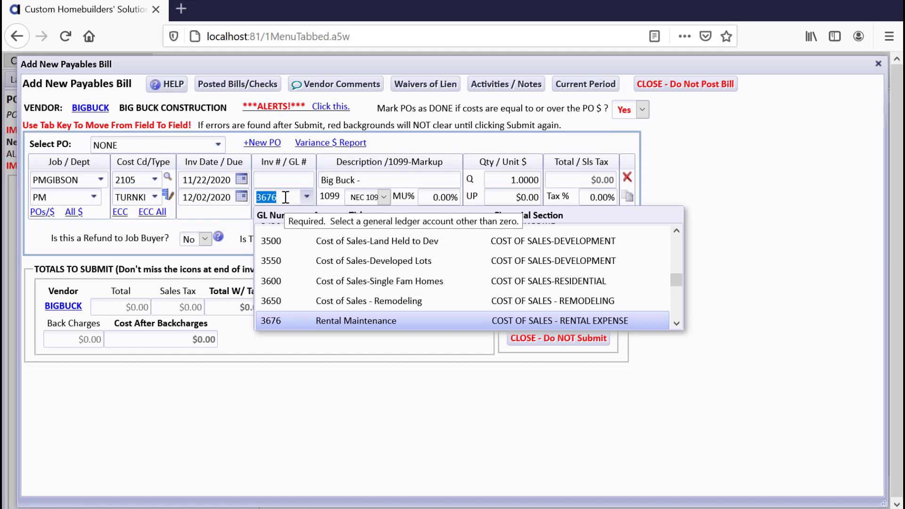
Step: Switch the bill line back to the job matching "sm" and check its GL account in the account list
click(101, 180)
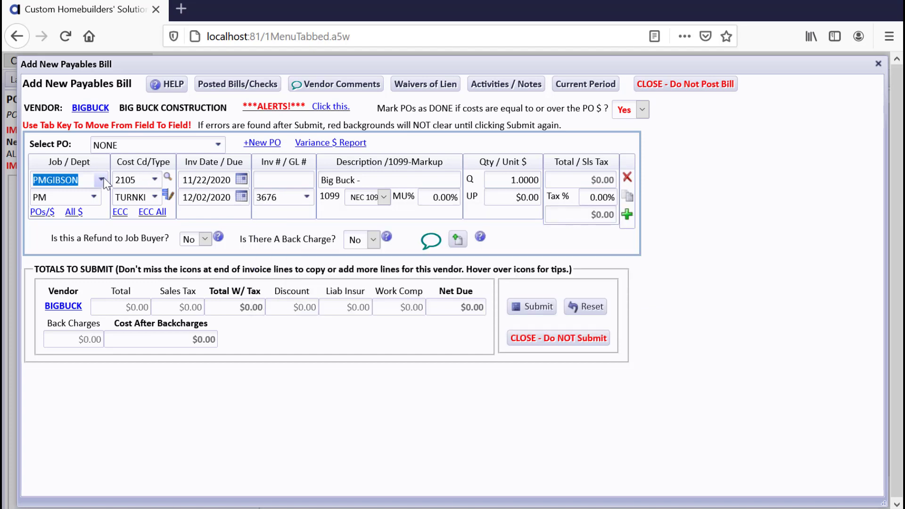
text(sm)
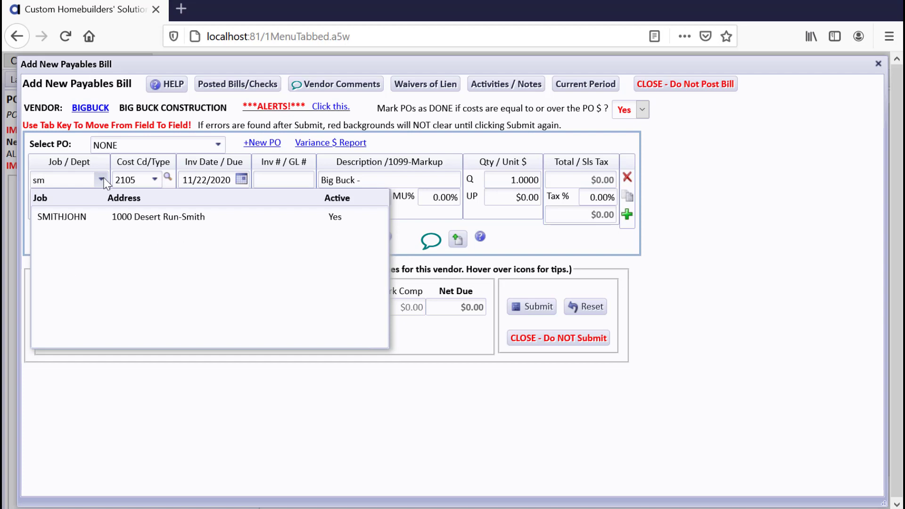
click(174, 217)
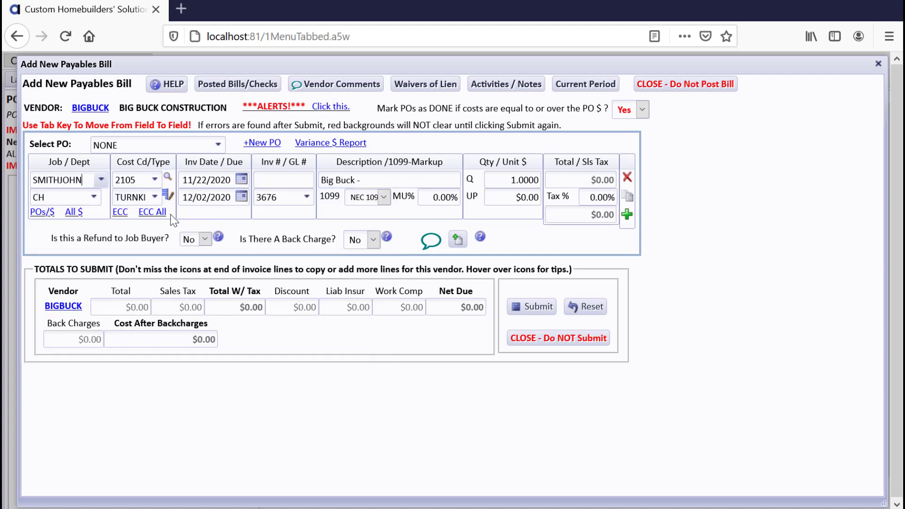
click(305, 197)
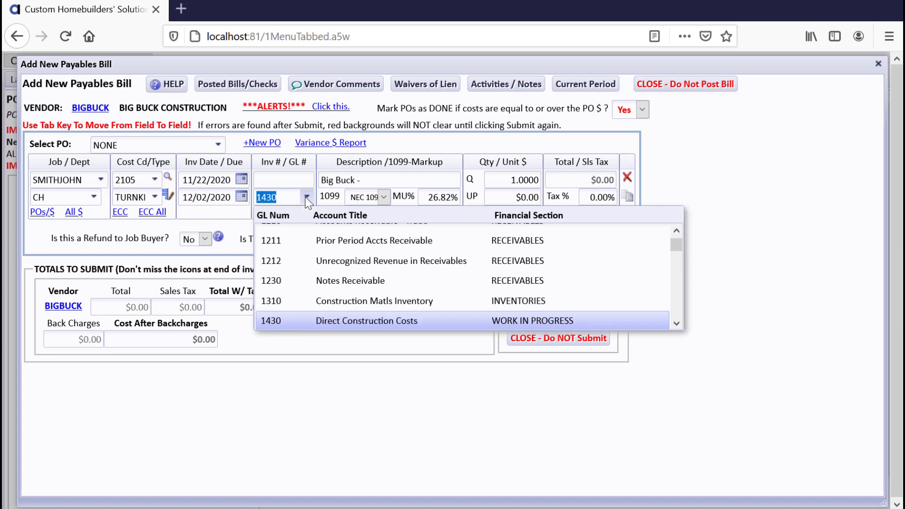
click(287, 180)
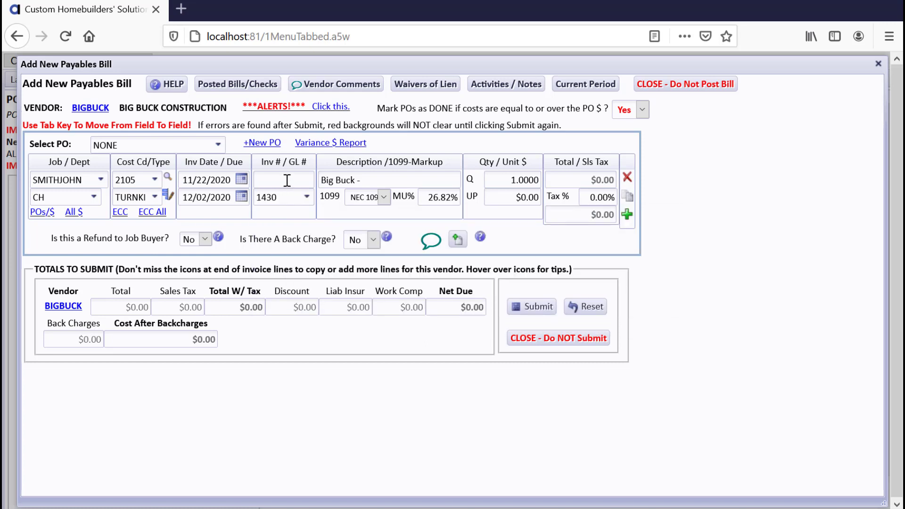
Step: Change the bill line's job to the property management job PMBOULDIN
click(99, 183)
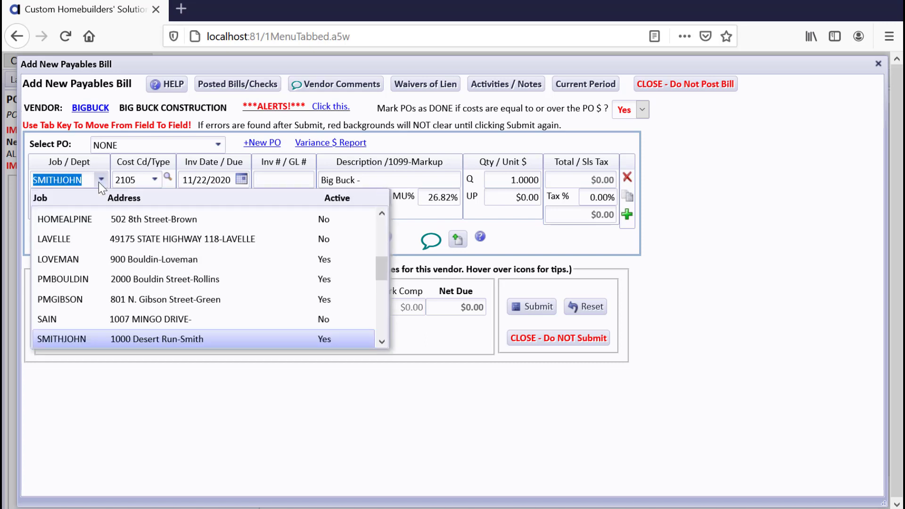
text(pm)
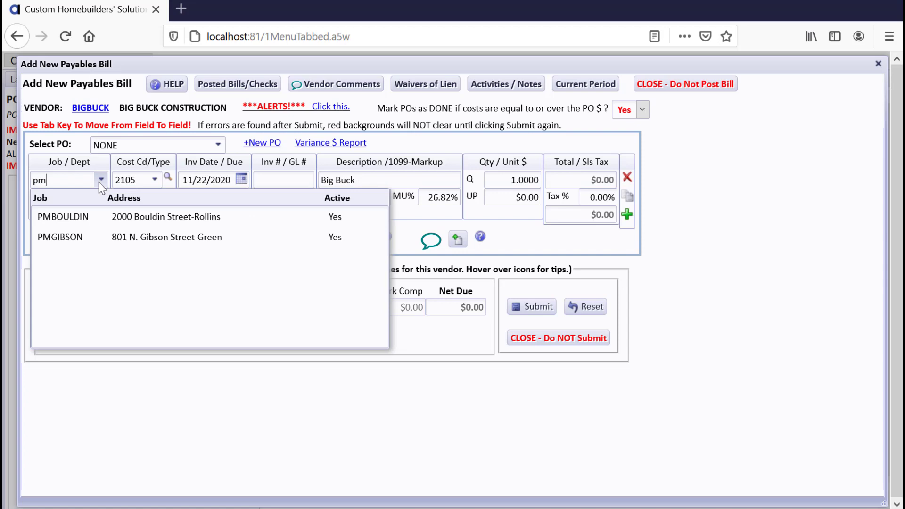
click(130, 214)
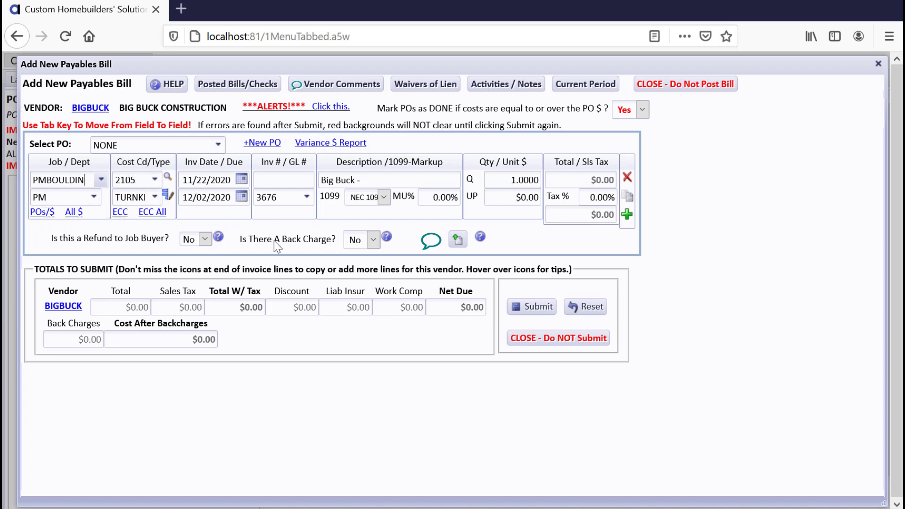
Step: Change the bill line's job from the property management job back to the one matching "sm"
click(107, 183)
text(sm)
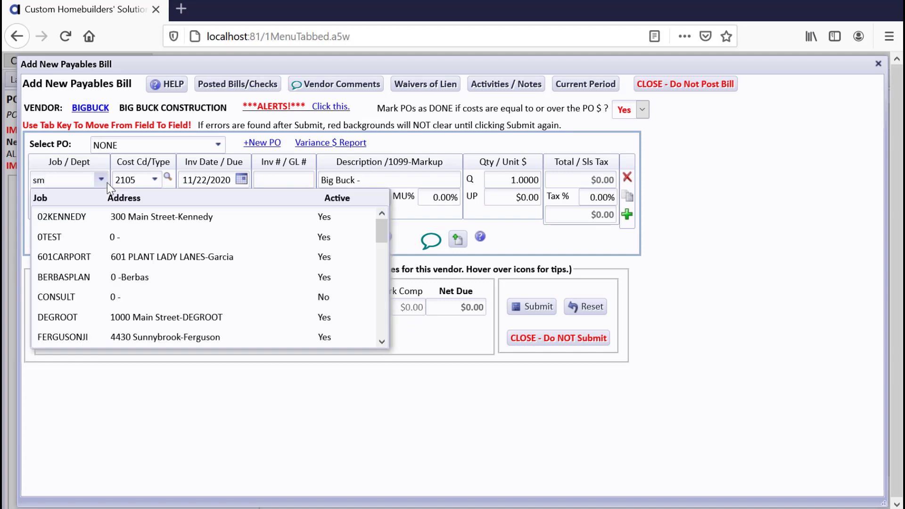
click(189, 217)
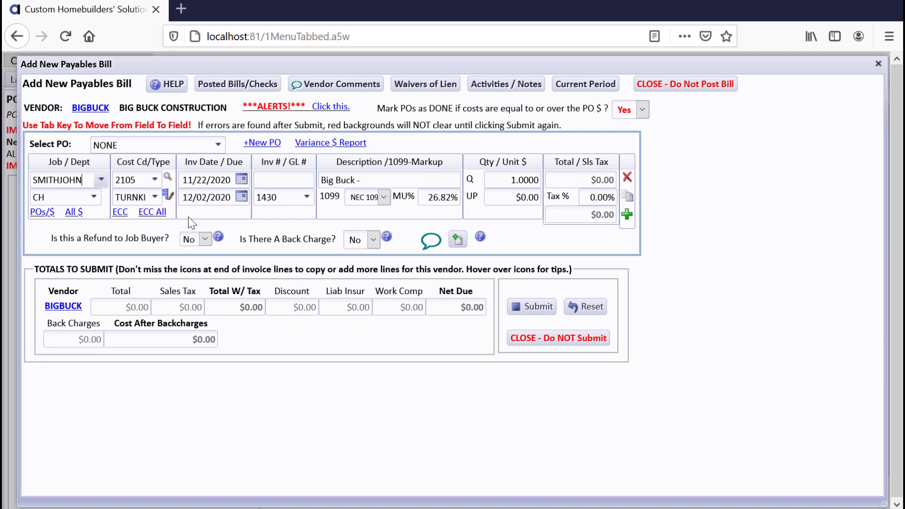
Step: Enter invoice number 345 on the bill line and move through the description to the unit price
click(276, 180)
text(345)
key(Tab)
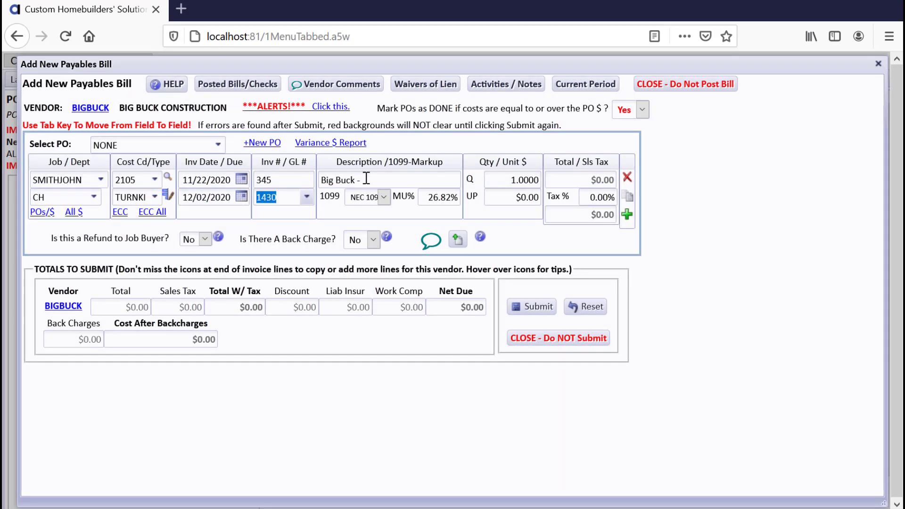
click(387, 180)
click(490, 197)
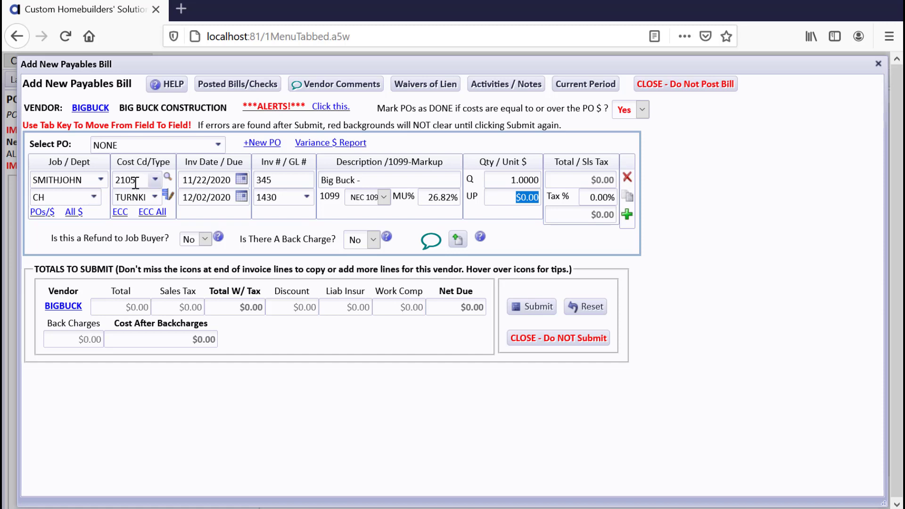
Step: Check the cost type and cost code selected for the bill line in their option lists
click(156, 200)
click(156, 198)
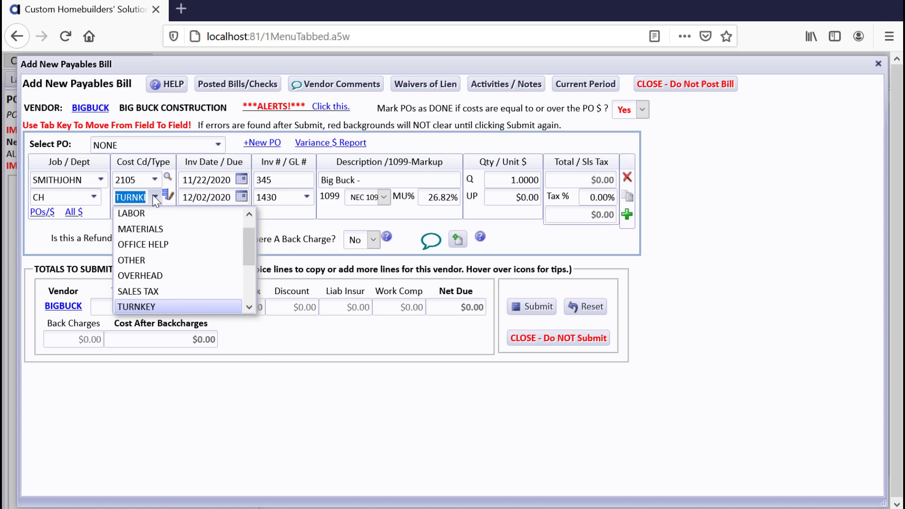
click(142, 182)
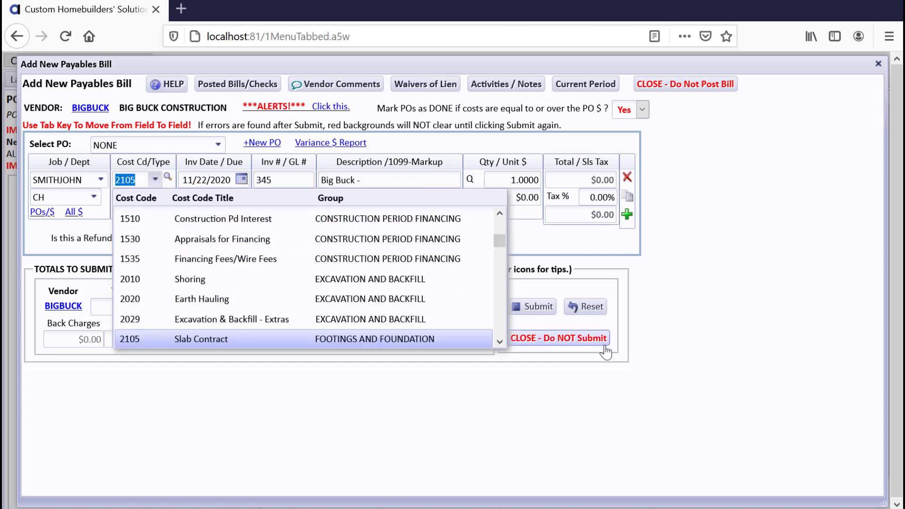
click(530, 386)
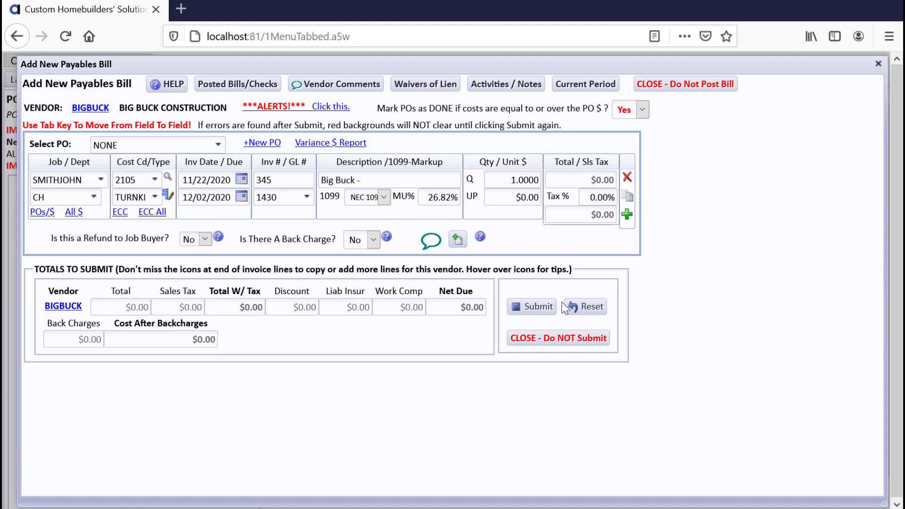
Step: Close the new bill without submitting it and close the Create Payables Bills window
click(589, 346)
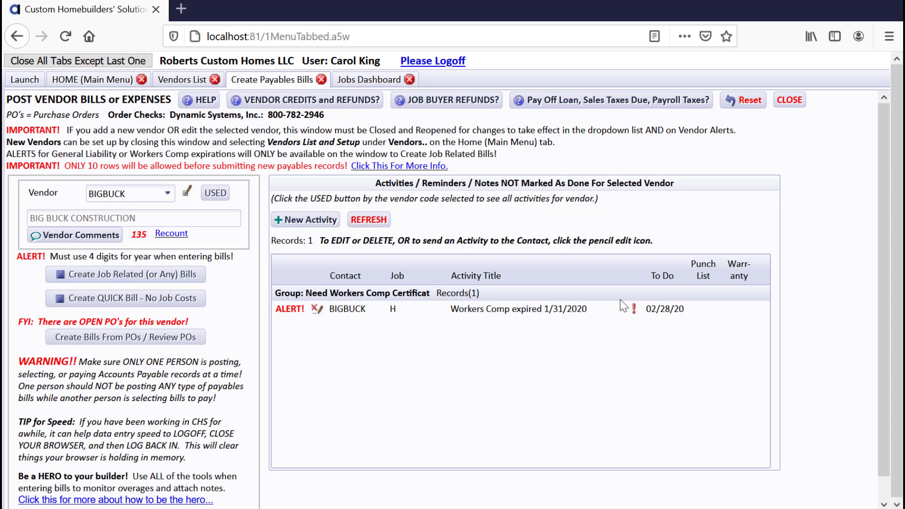
click(789, 100)
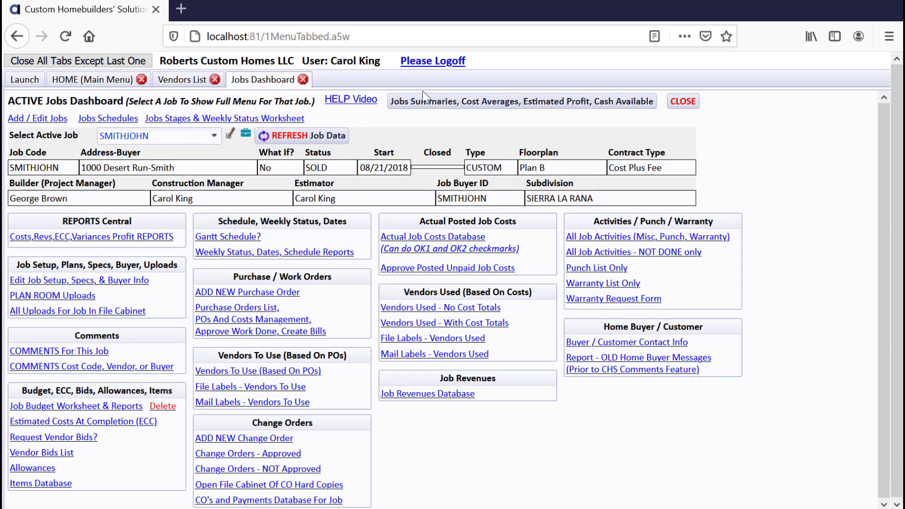
Step: Return to the vendors list, open the BIGBUCK vendor for editing and go to its Vendor Notes
click(176, 84)
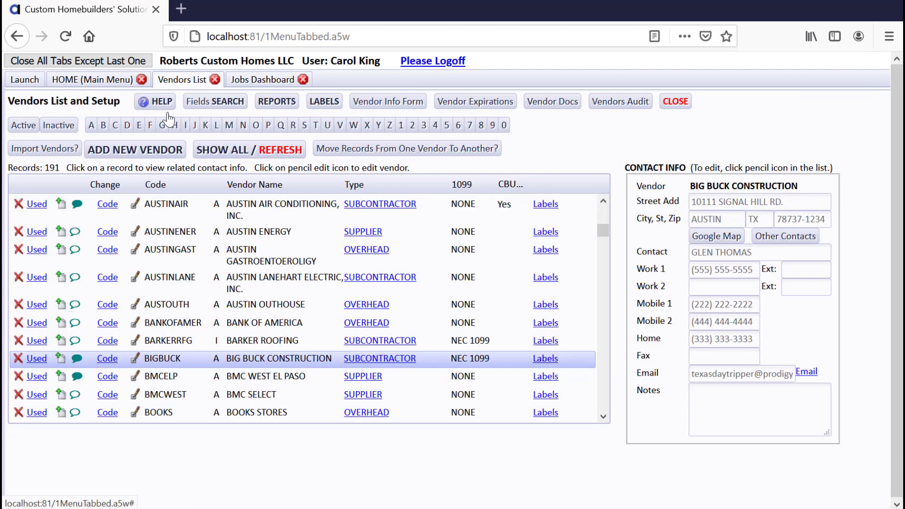
click(135, 360)
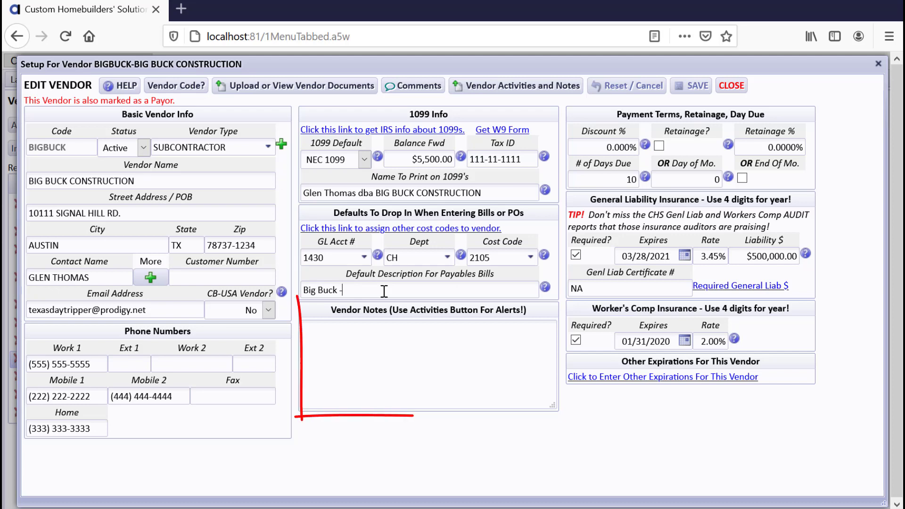
click(386, 344)
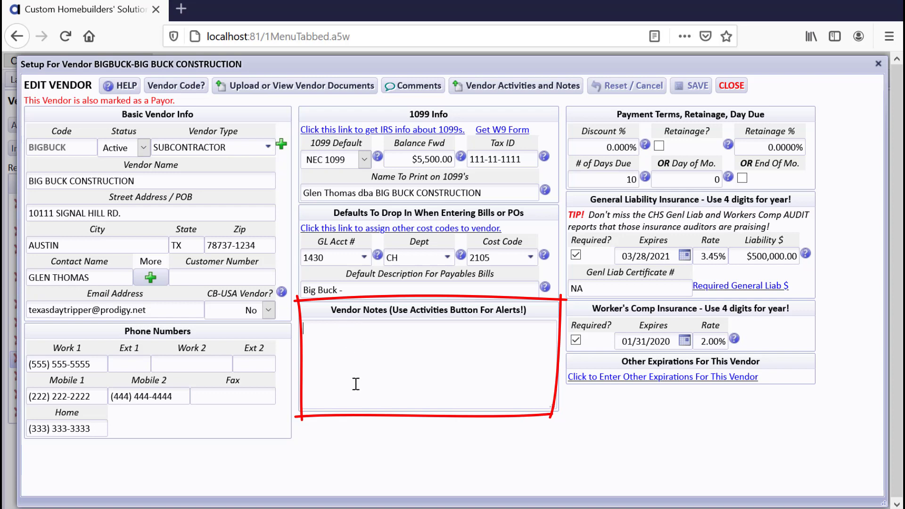
Step: View the vendor's additional contacts and close them without making changes
click(163, 278)
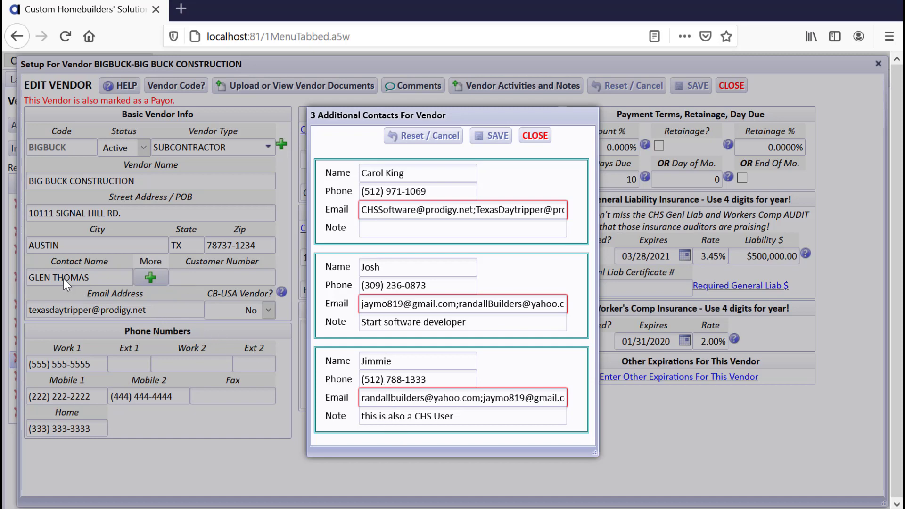
click(530, 139)
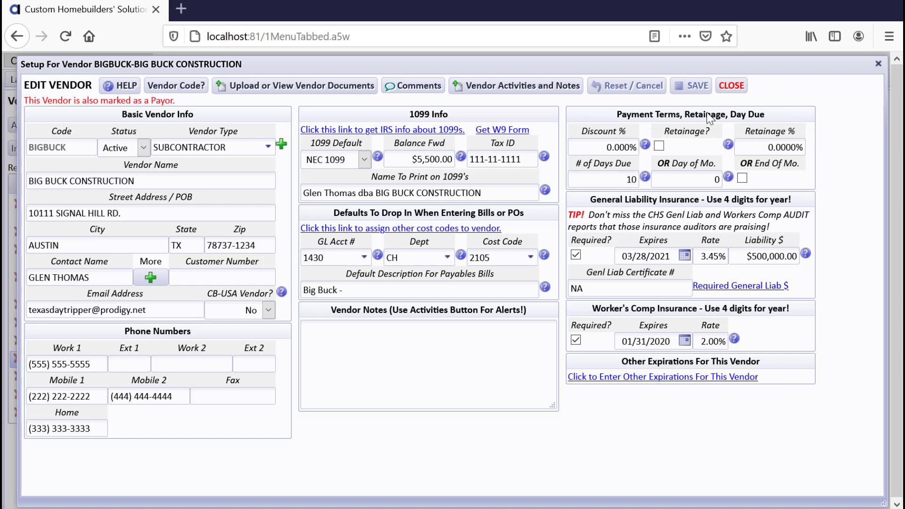
mouse_move(615, 178)
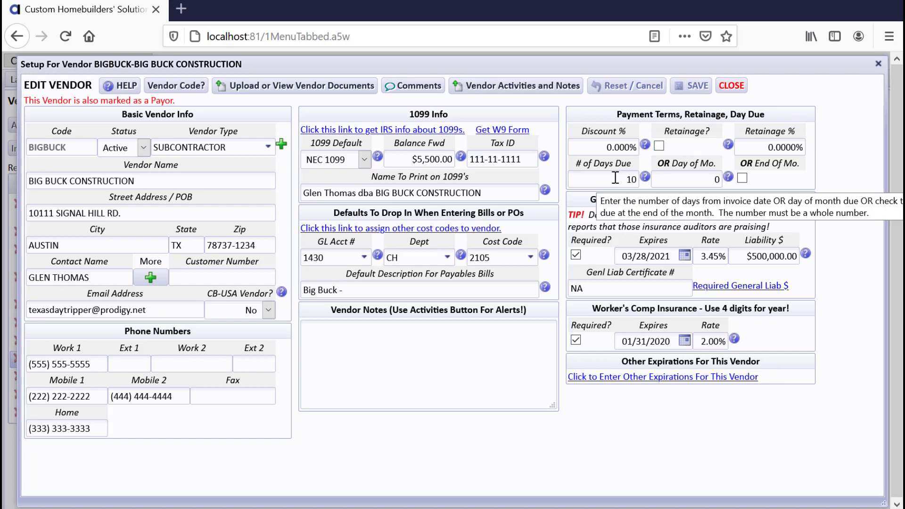